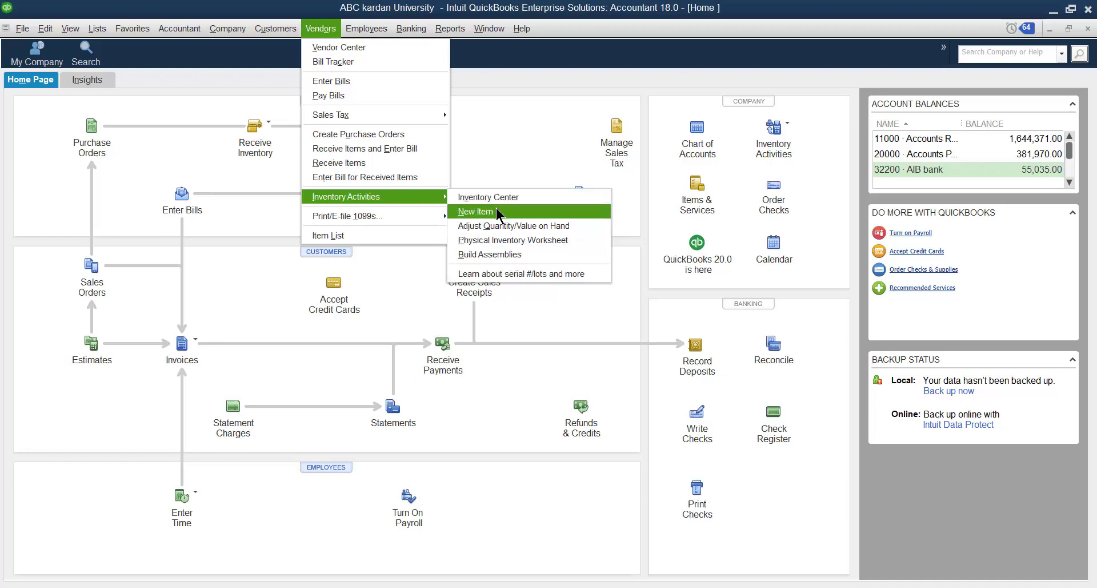
Step: Start a Build Assembly transaction and choose dell Computer as the assembly item
left_click(505, 257)
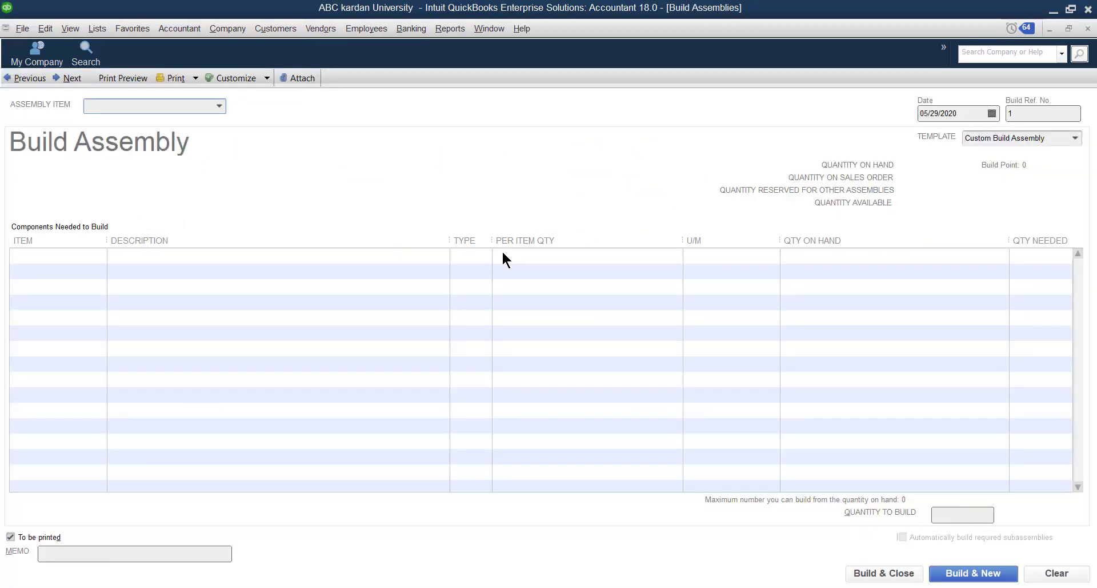
left_click(91, 28)
mouse_move(71, 28)
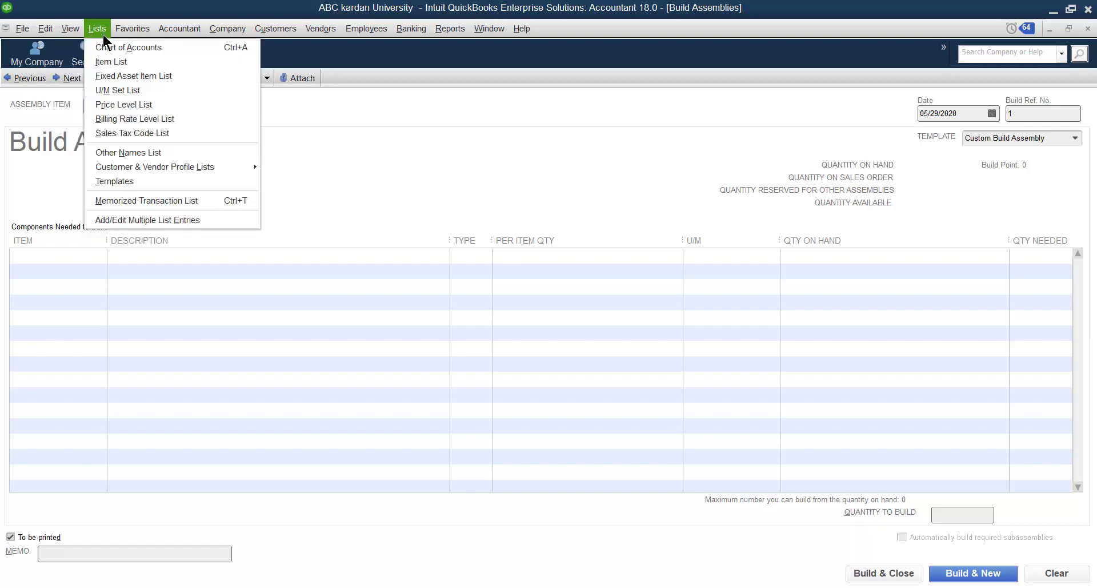
left_click(367, 140)
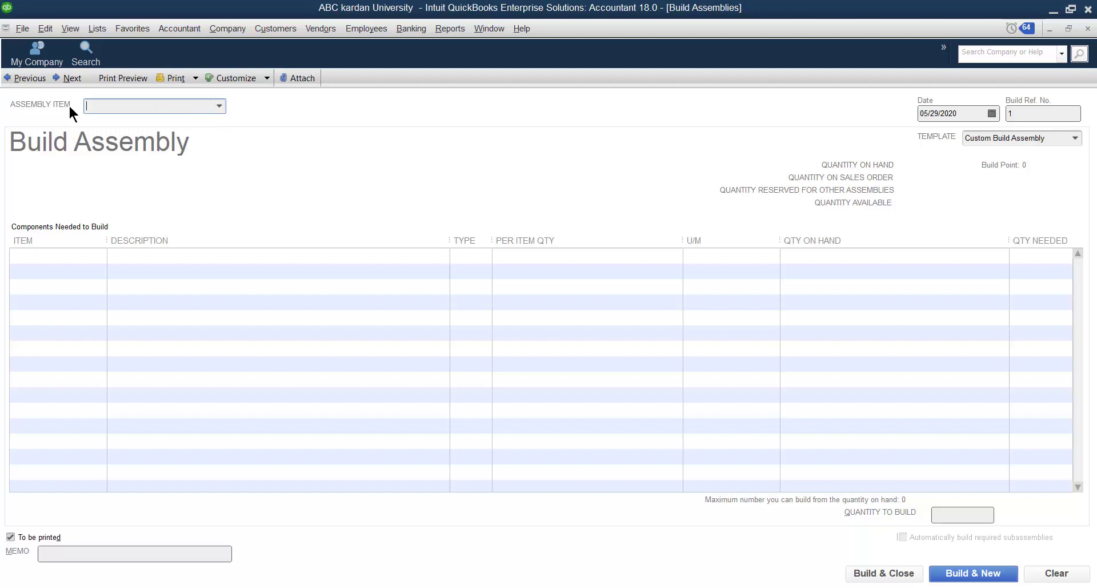
left_click(218, 107)
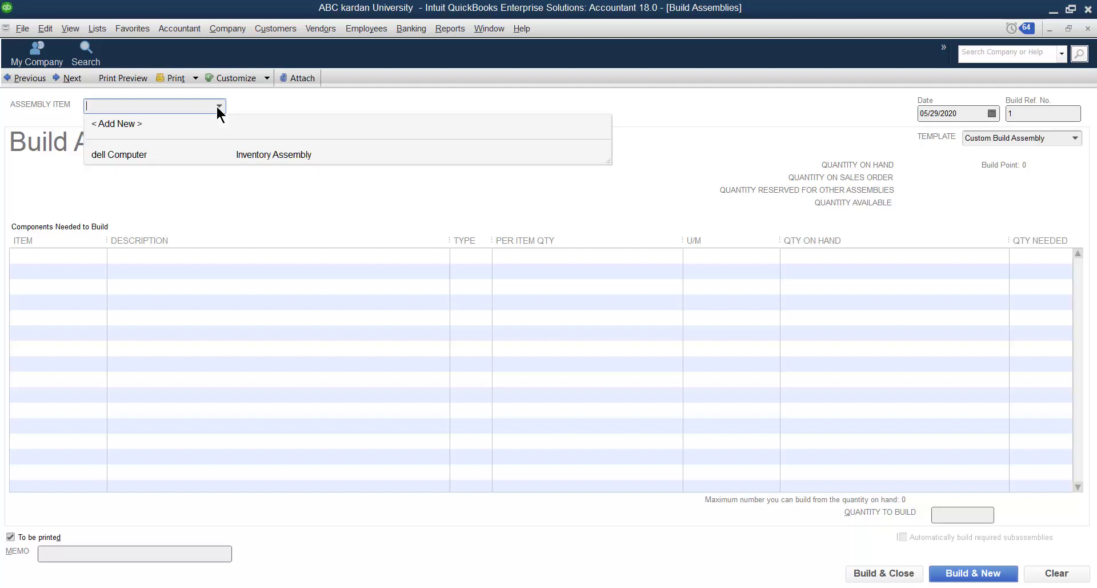
left_click(129, 153)
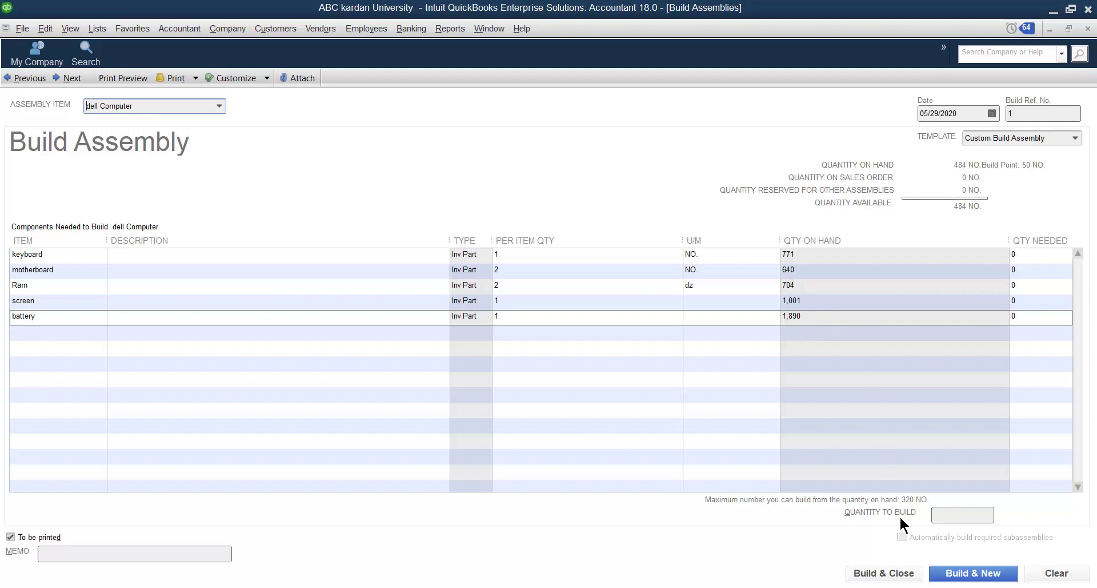
Step: Try build quantities of 1, 10, 300 and 40 for the dell Computer assembly to check the component quantities needed
left_click(942, 513)
left_click(1045, 476)
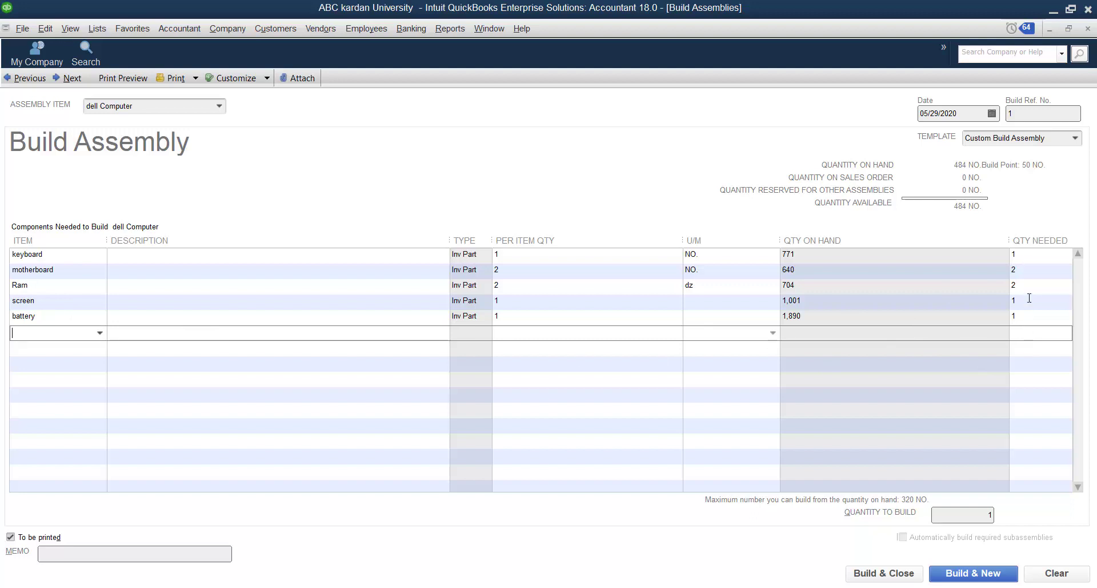
left_click(987, 513)
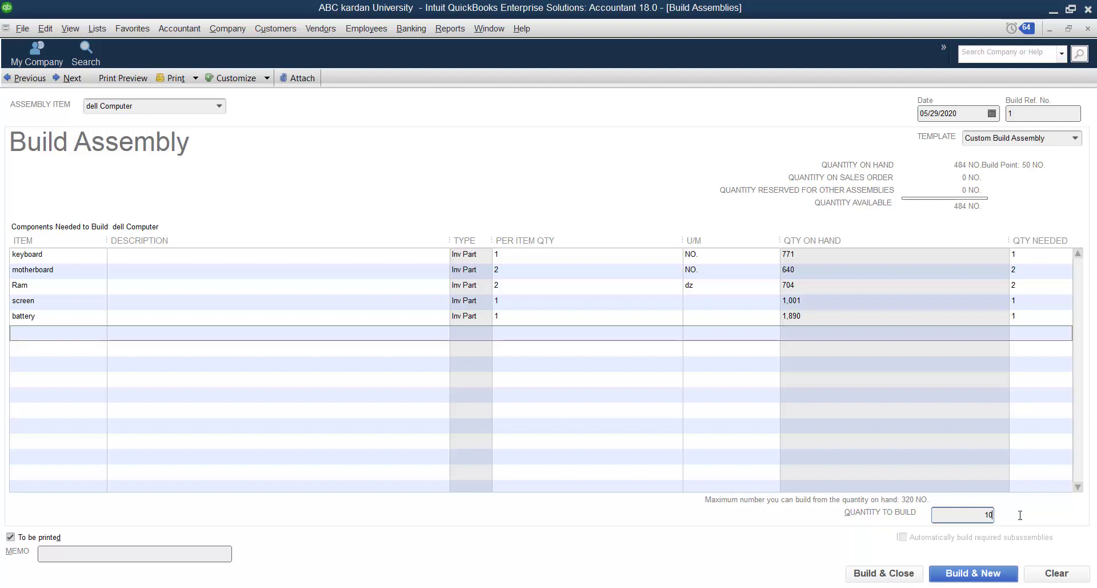
key("Tab")
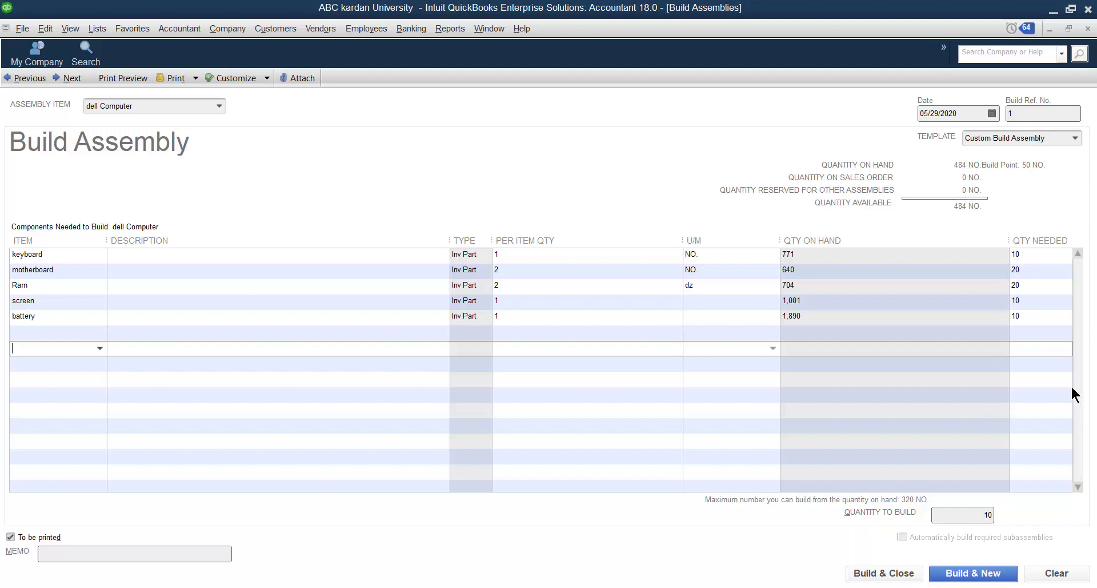
left_click(976, 511)
type("300")
left_click(1035, 444)
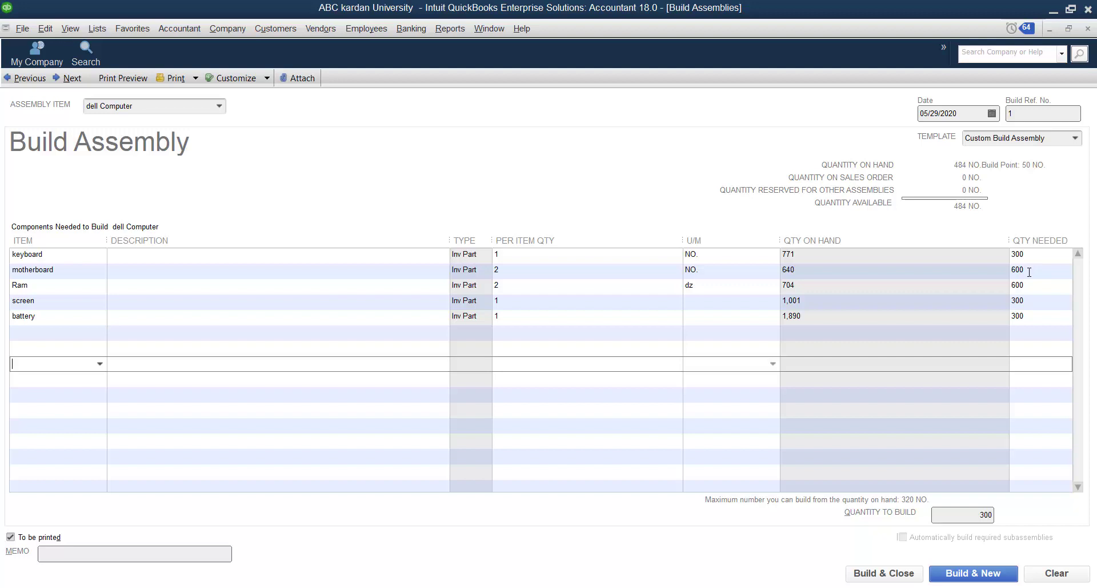
left_click(982, 516)
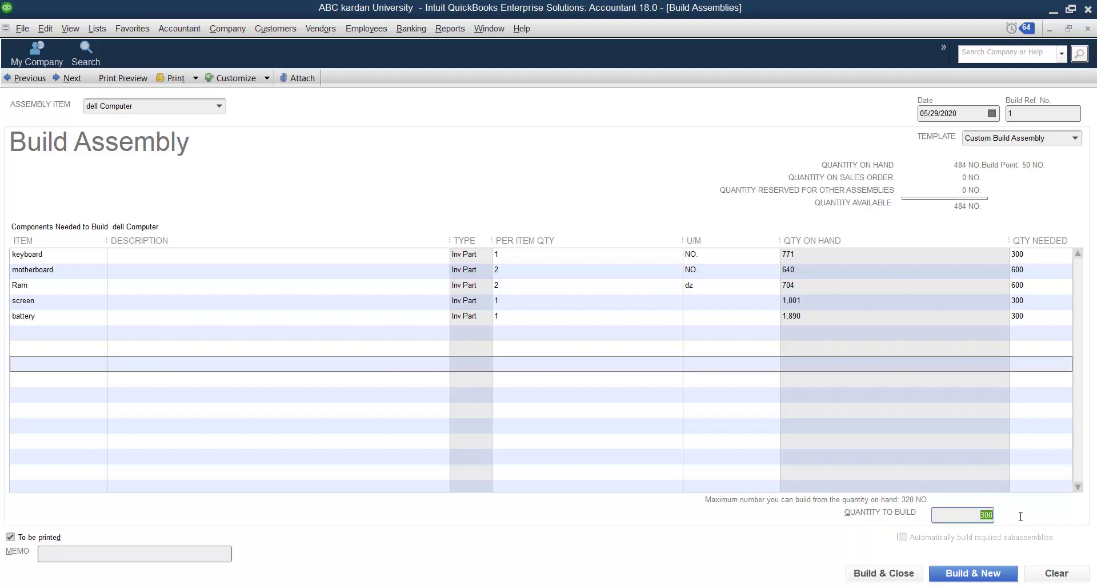
type("40")
left_click(1043, 448)
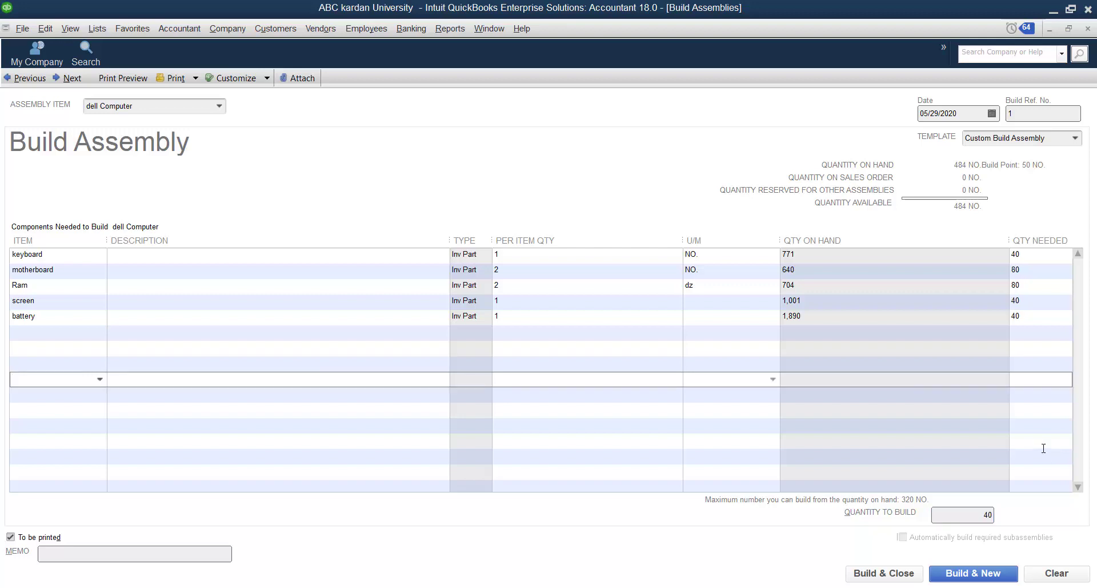
Step: Set the quantity to build to 400, examine the shortage report for that build, and close the report
left_click(991, 514)
type("0")
left_click(1011, 472)
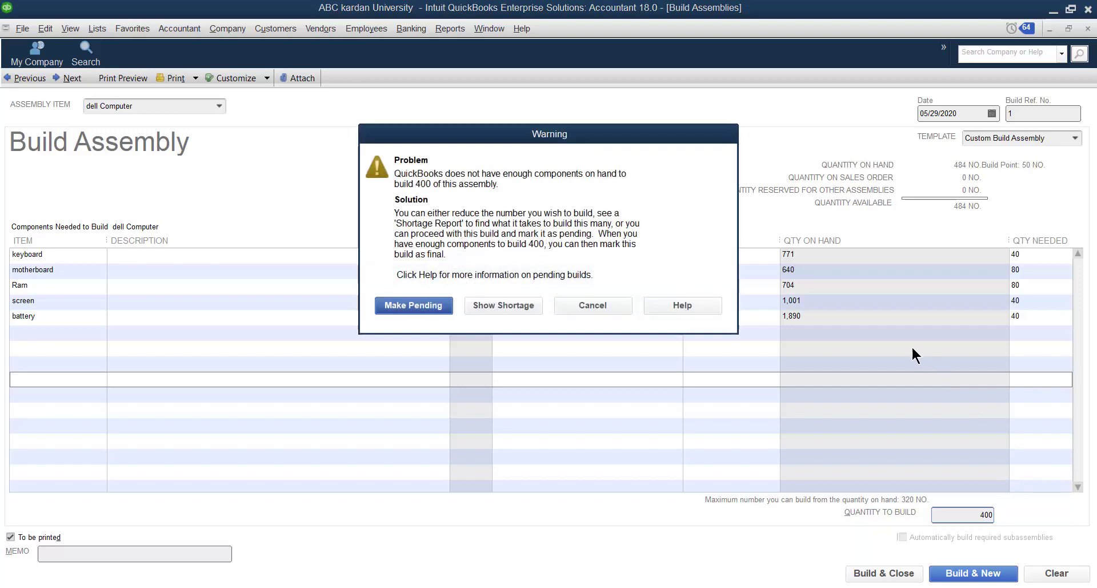
left_click_drag(594, 135, 432, 34)
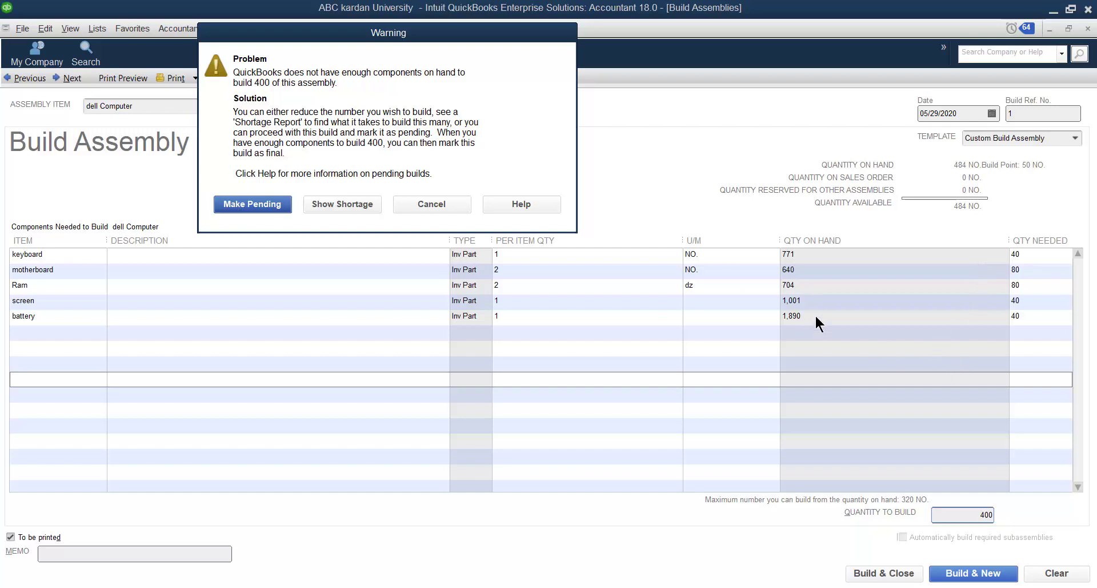
left_click(328, 203)
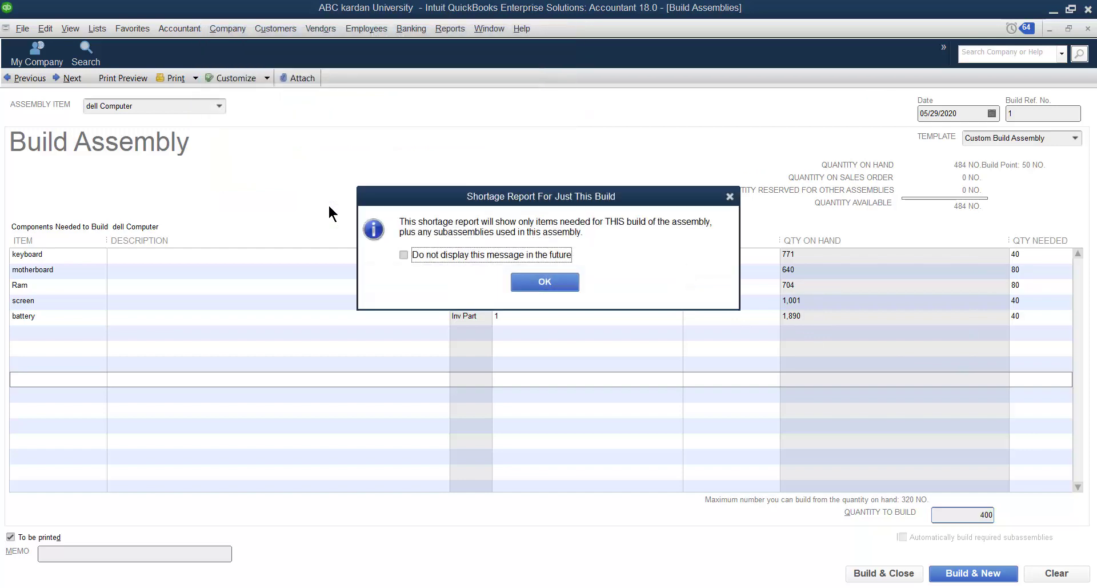
left_click(546, 281)
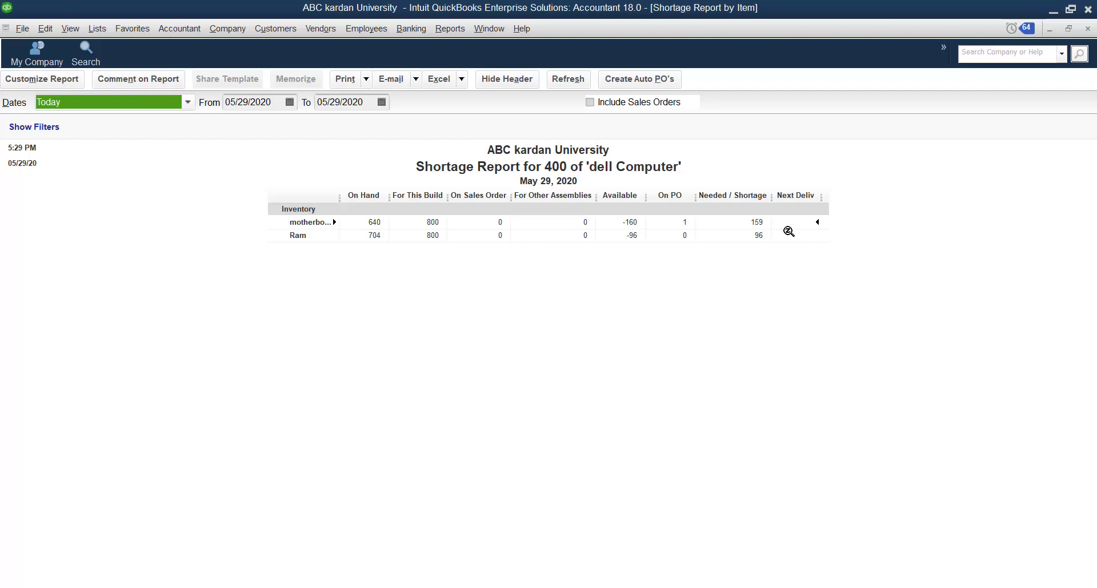
left_click(1088, 28)
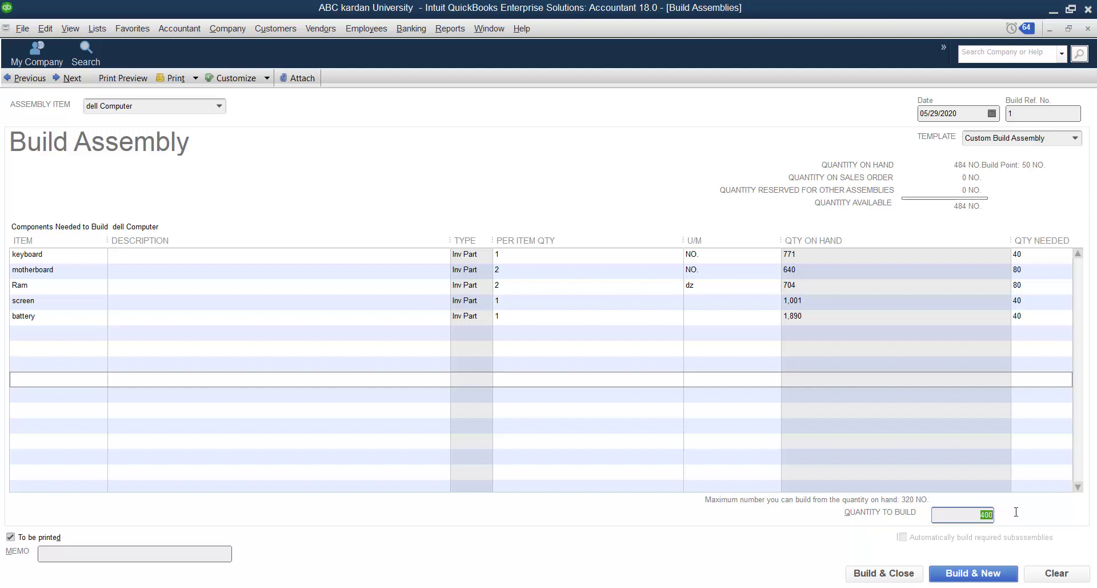
Step: Try to build 1000 dell Computer assemblies, examine the shortage report for that quantity, and close the report
type("1000")
left_click(961, 574)
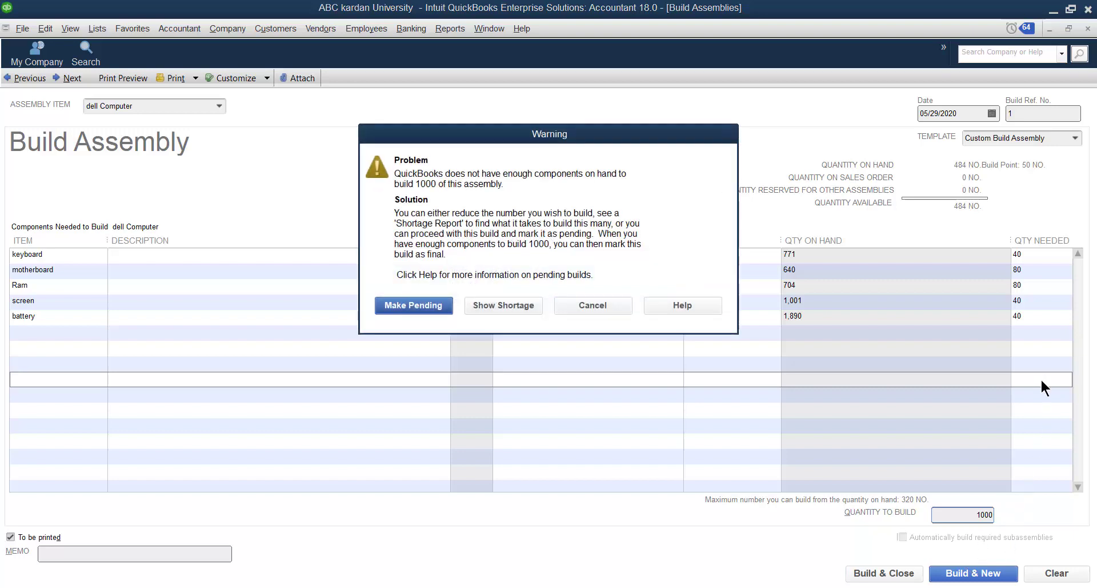
left_click(510, 306)
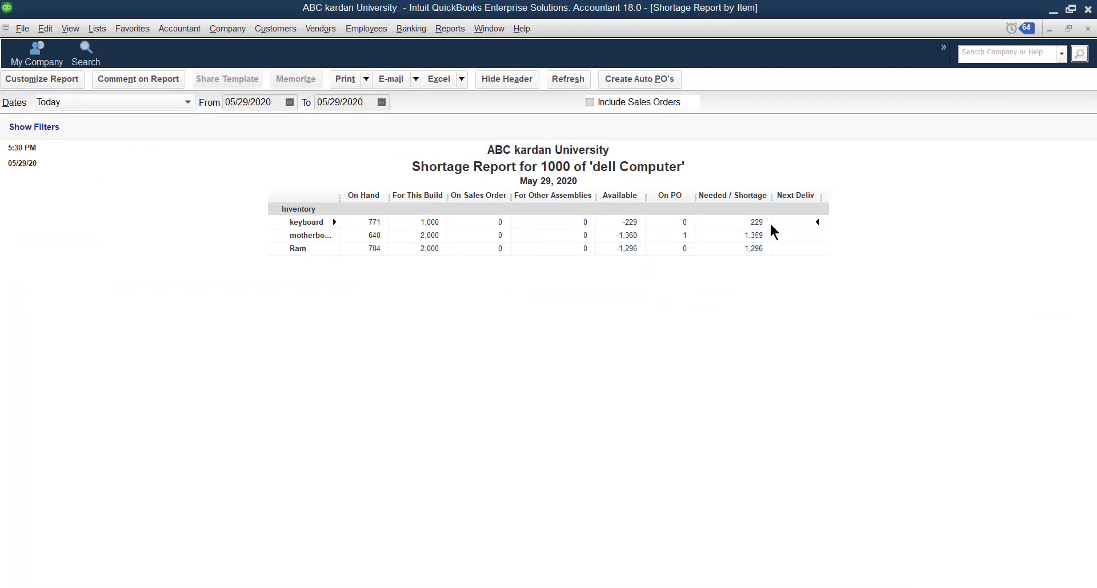
left_click(1087, 28)
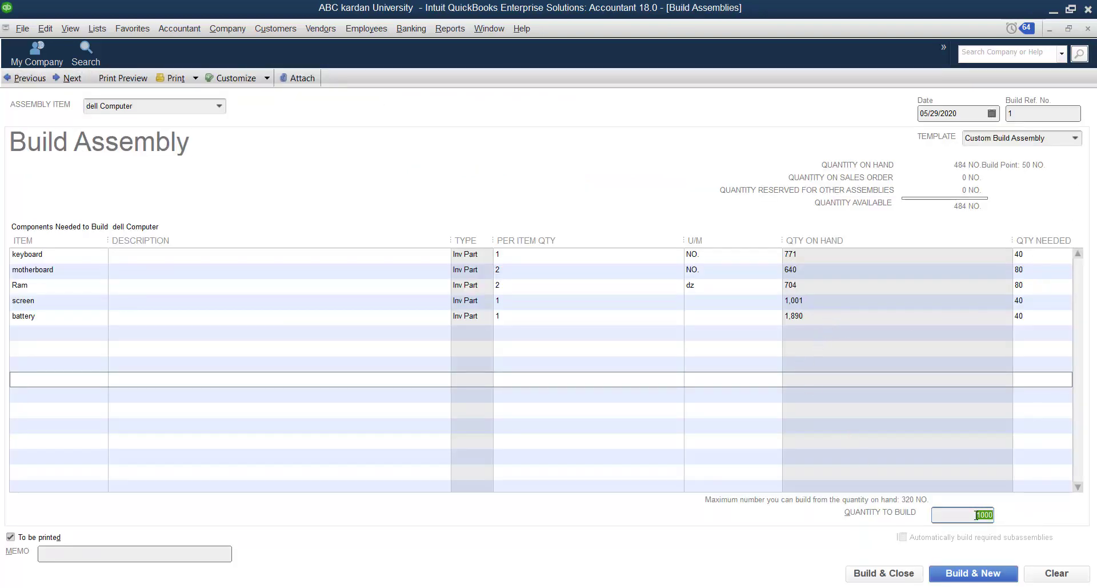
Step: Set the quantity to build to 10, then build the dell Computer assemblies and close the form
type("10")
left_click(1036, 401)
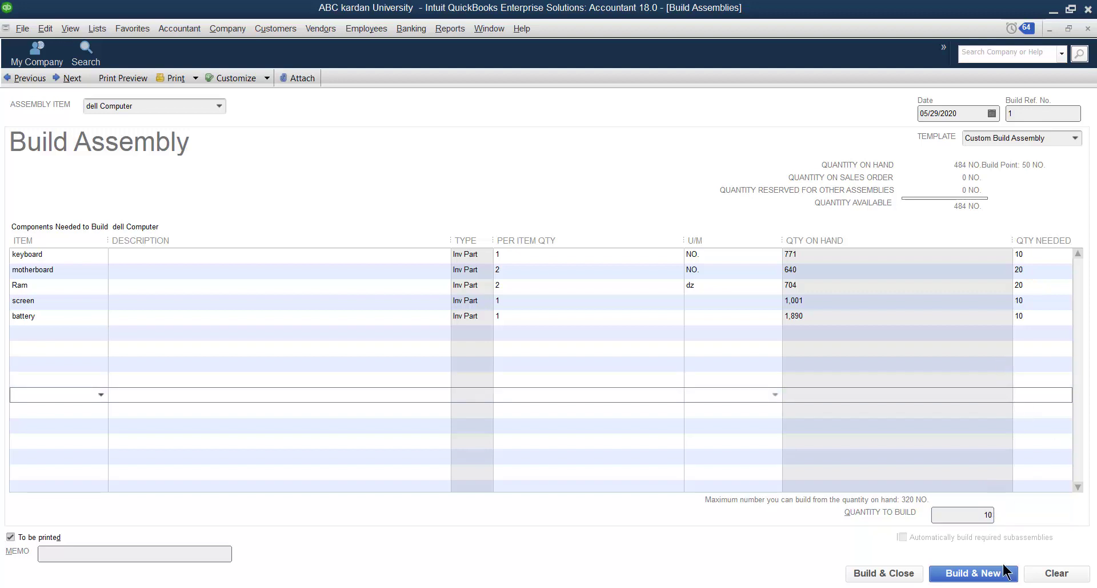
left_click(906, 575)
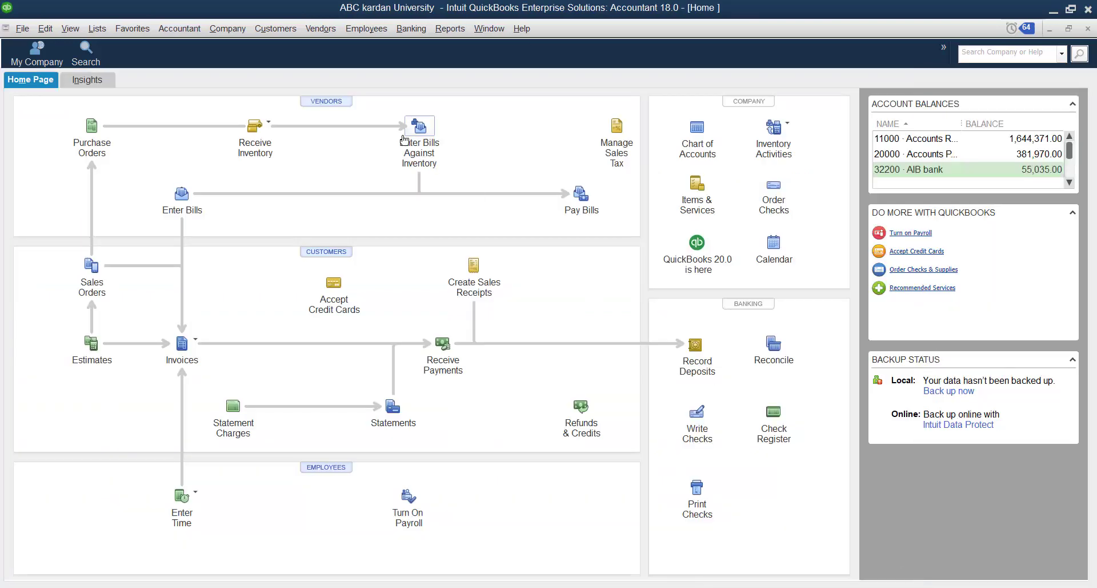
Step: Examine the quantities on hand in the Physical Inventory Worksheet and close it
left_click(319, 30)
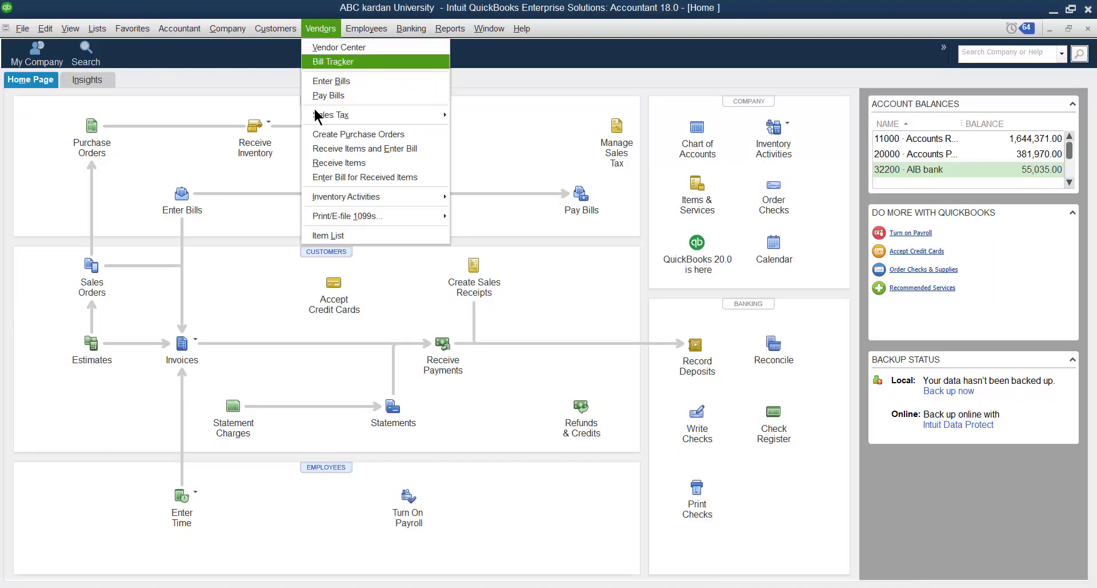
mouse_move(392, 199)
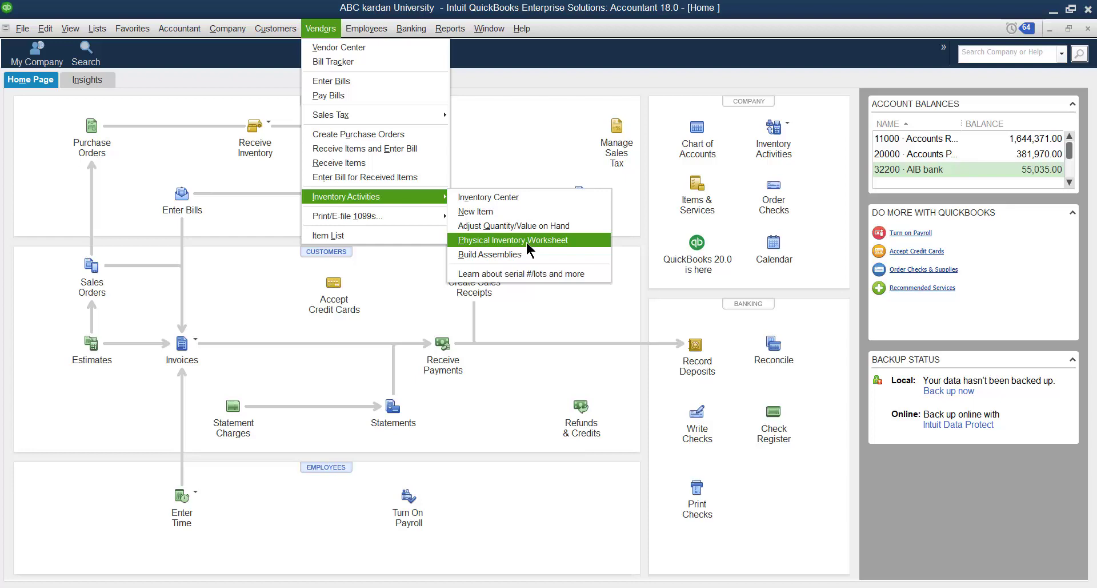
left_click(527, 240)
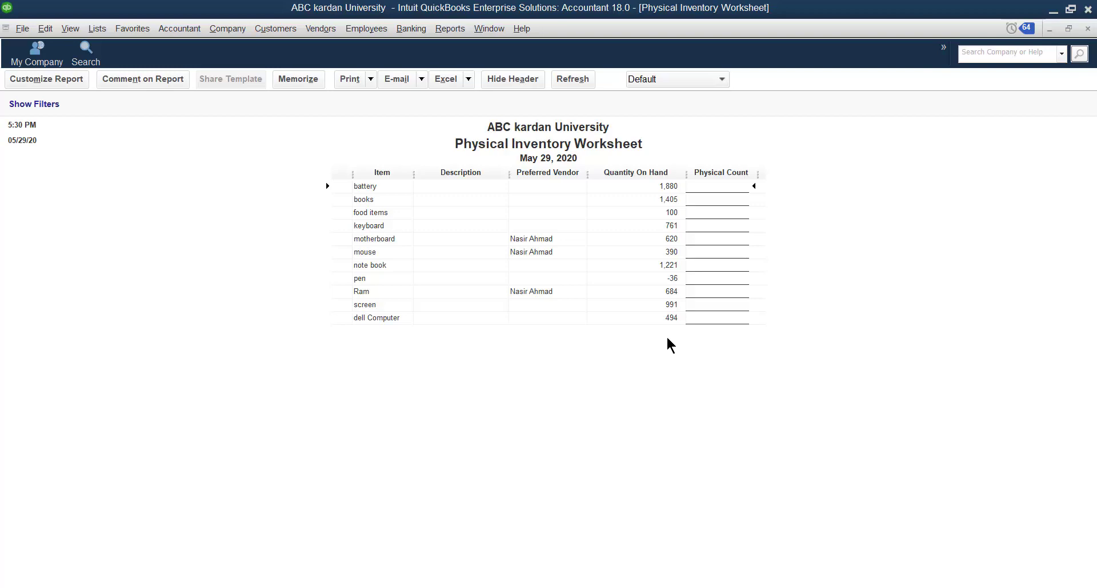
left_click(1088, 28)
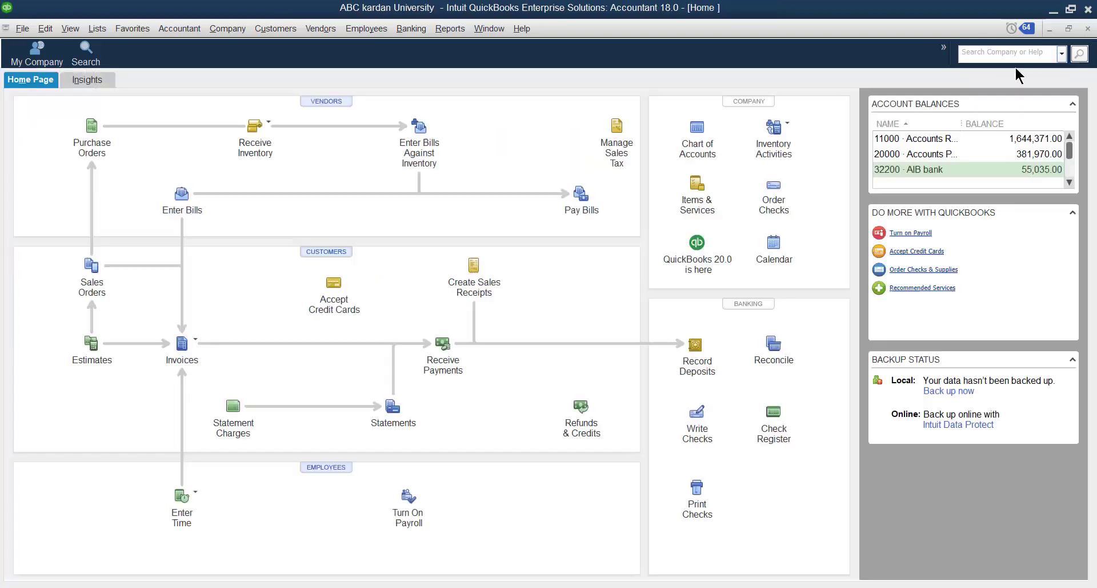
Step: Start an inventory quantity/value on hand adjustment and set the adjustment type to Quantity and Total Value
left_click(314, 30)
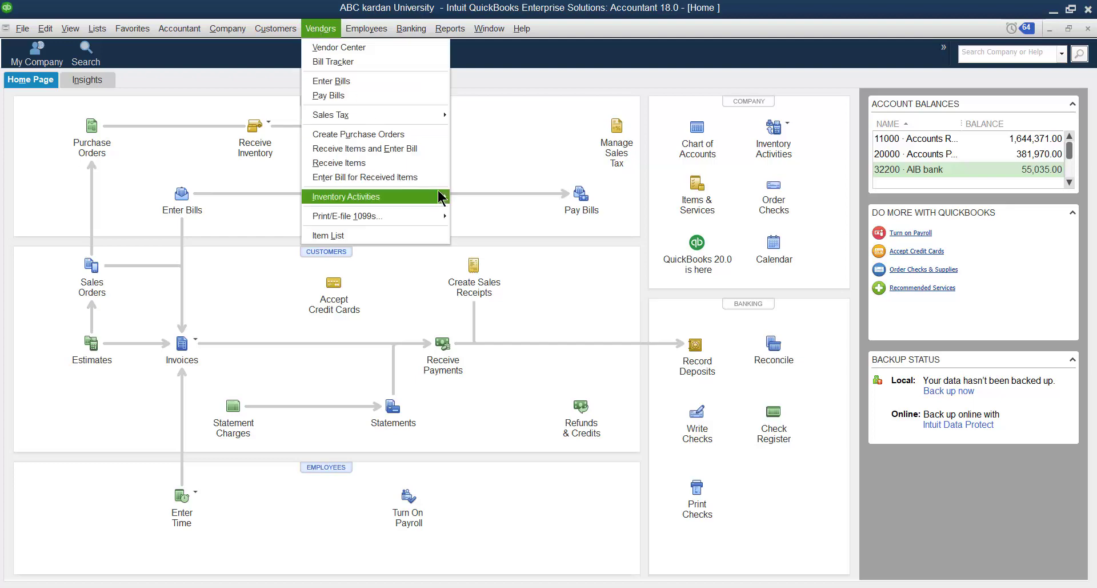
mouse_move(440, 196)
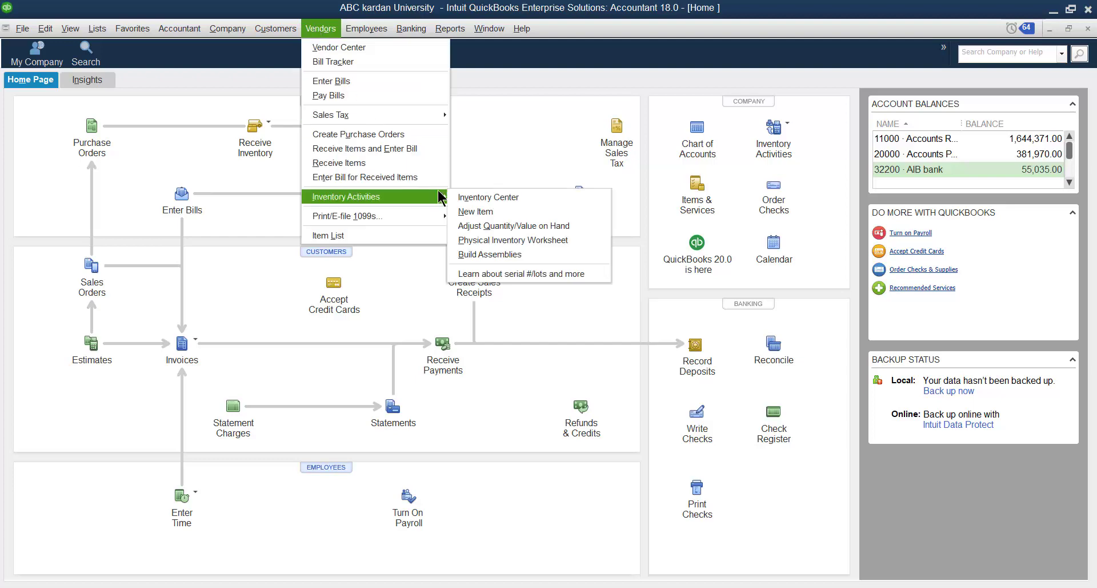
left_click(498, 225)
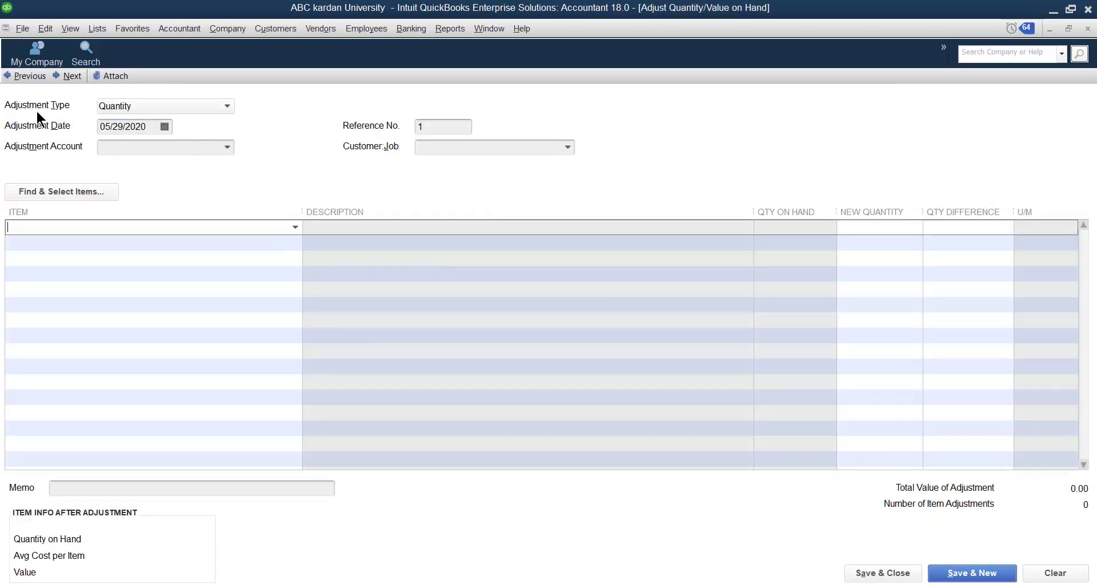
left_click(225, 109)
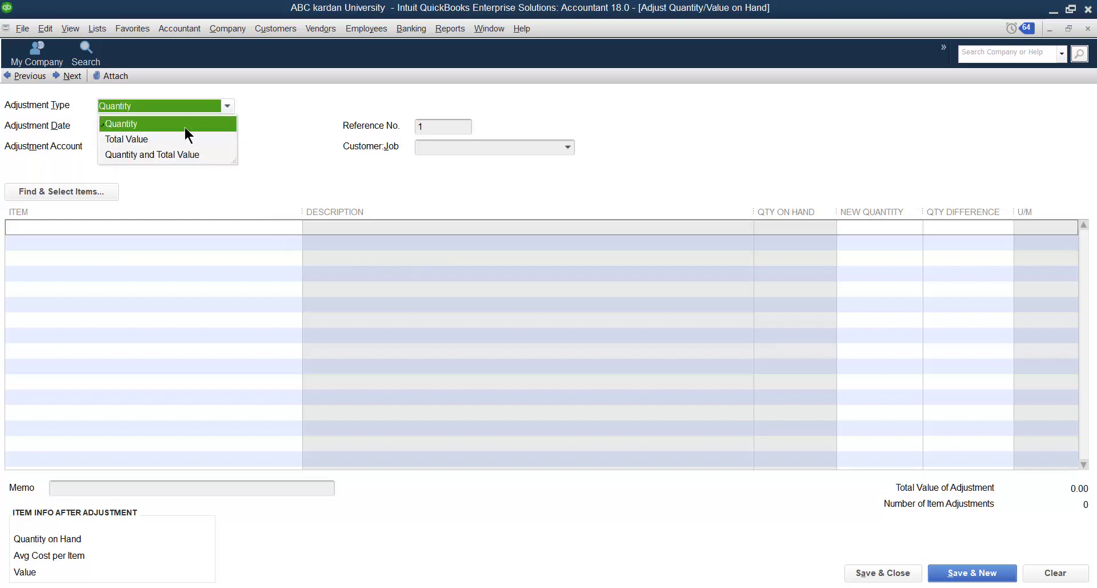
left_click(146, 151)
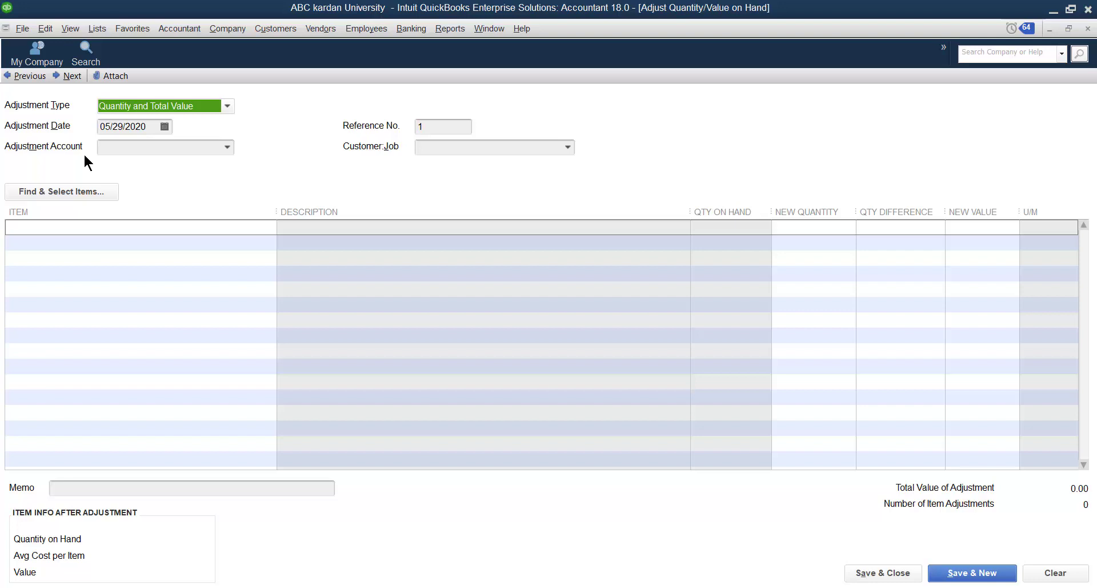
Step: Create a Cost of Goods Sold account named "inventory adjustment" and use it as the adjustment account
left_click(227, 147)
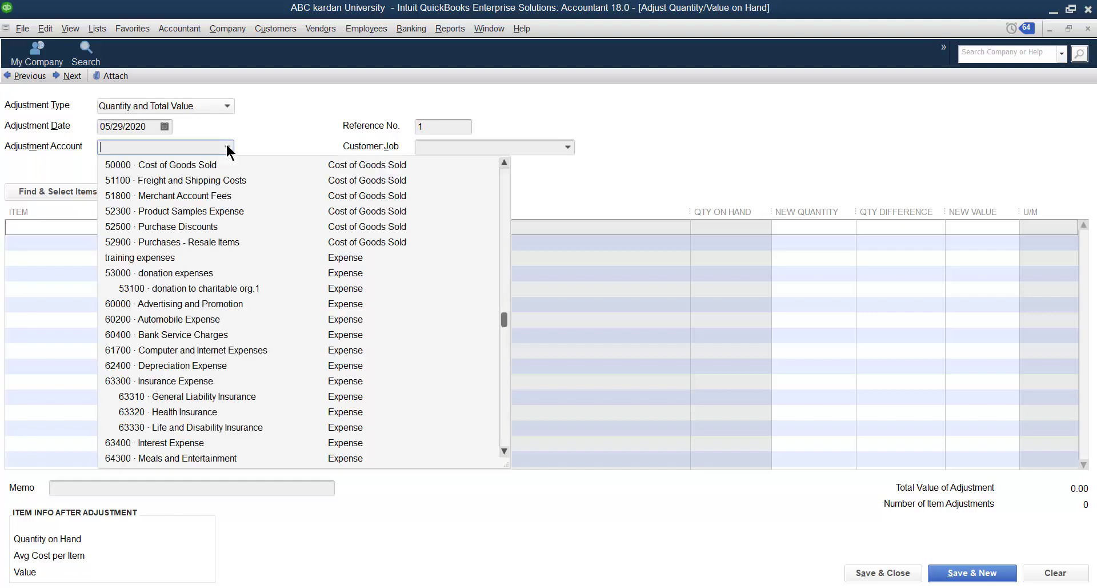
scroll(143, 272, "up", 10)
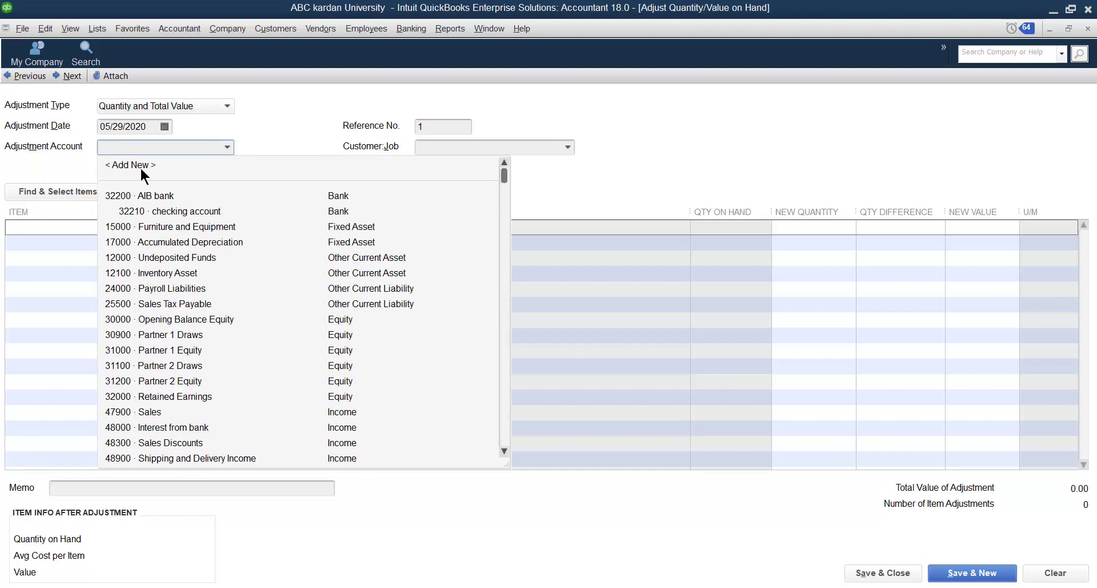
left_click(141, 166)
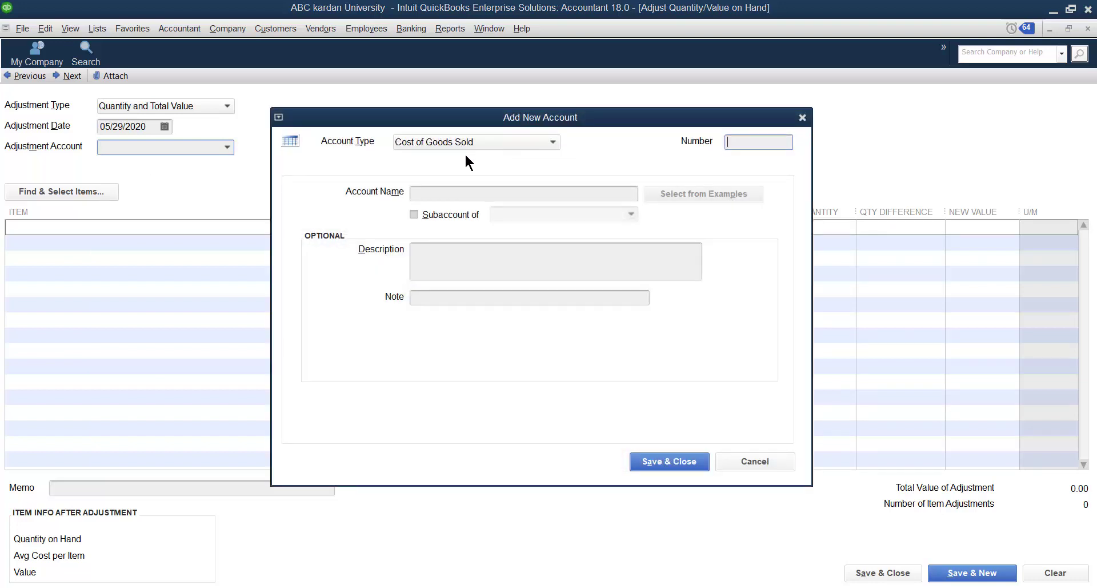
left_click(446, 195)
type("inventory ")
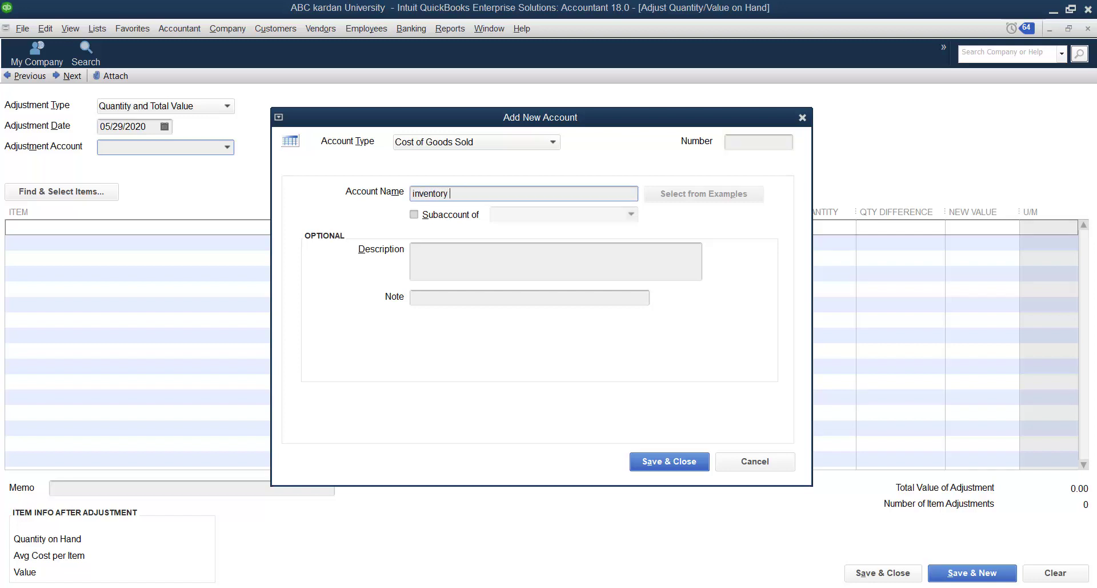
type("adjustment")
left_click(667, 461)
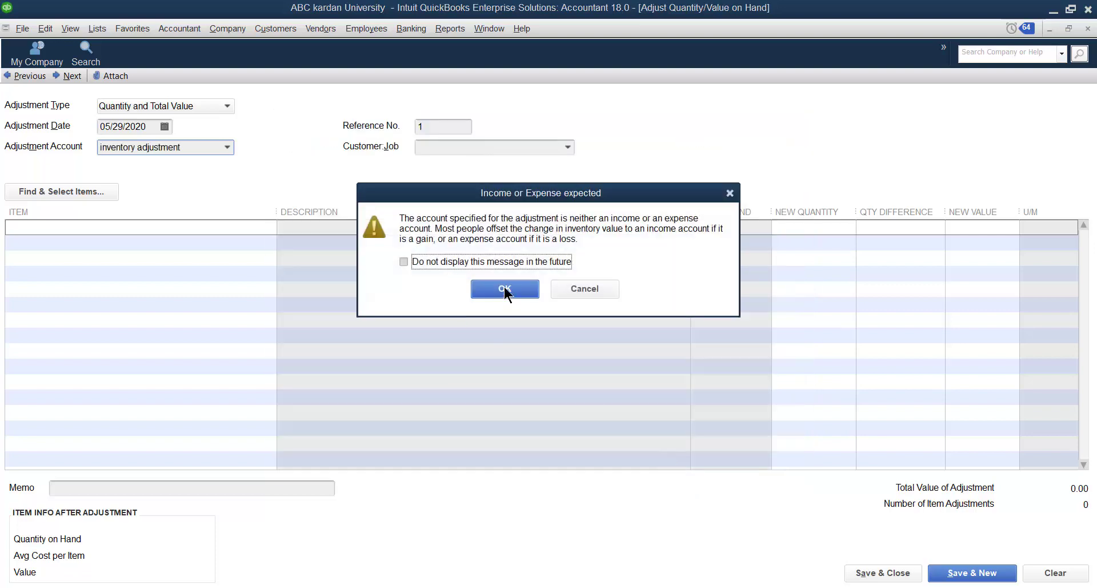
Step: Accept the income-or-expense account warning without showing it again, and add all inventory items to the adjustment
left_click(424, 262)
left_click(526, 290)
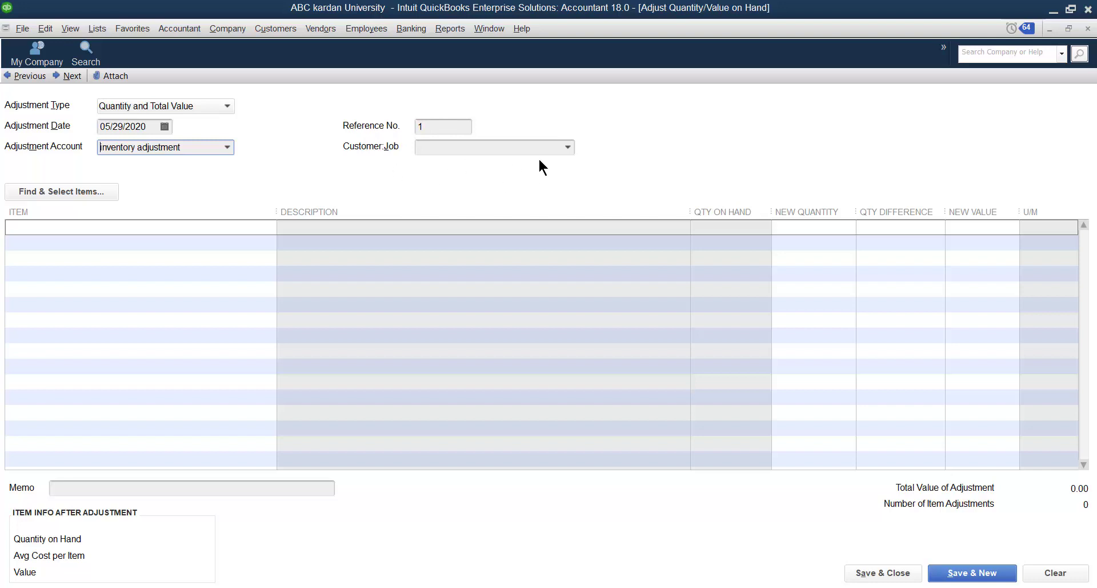
left_click(568, 148)
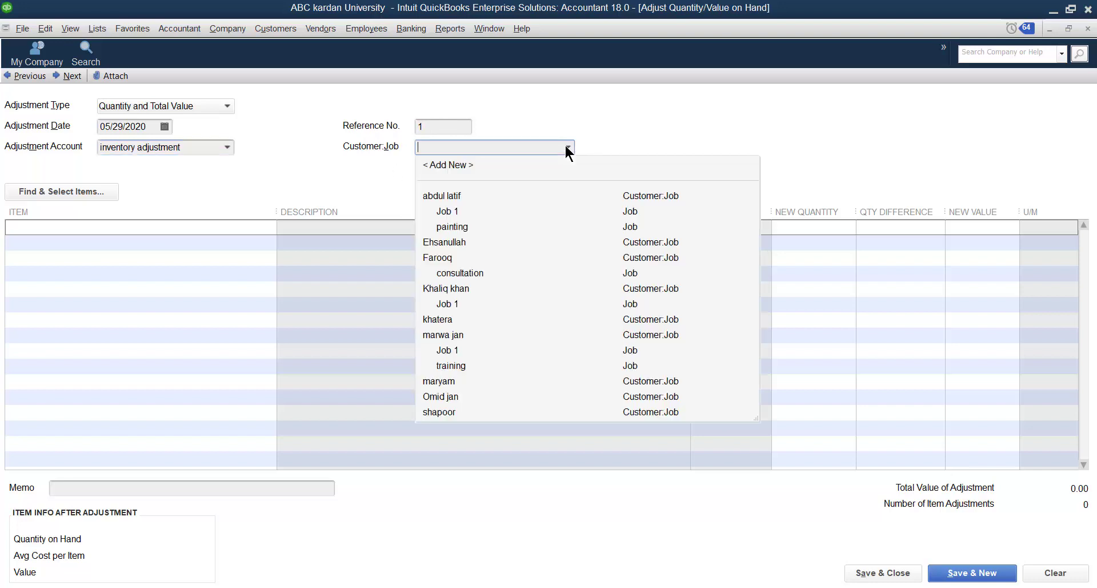
left_click(600, 133)
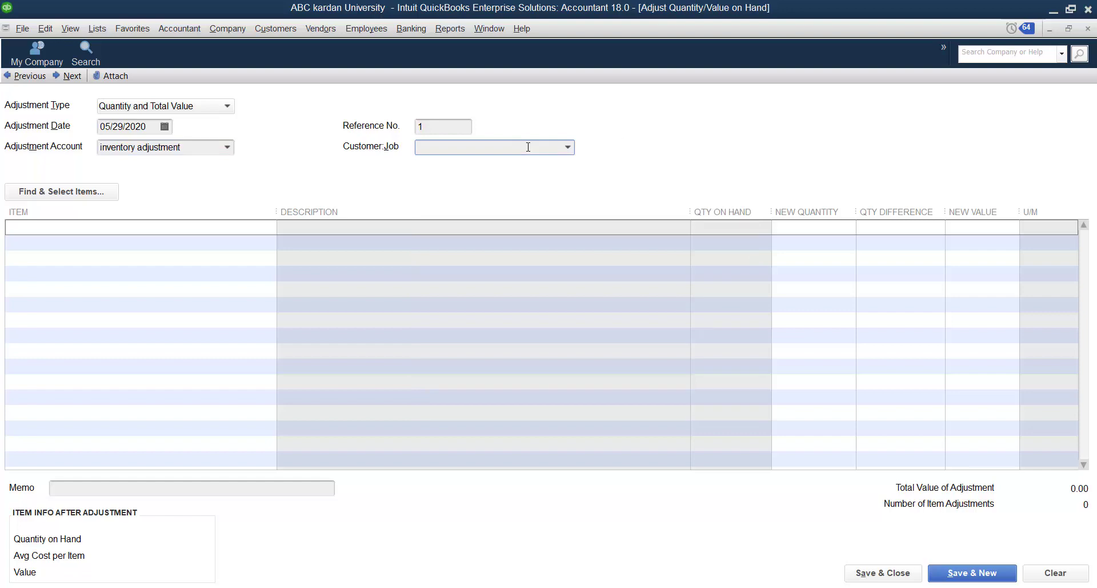
left_click(46, 190)
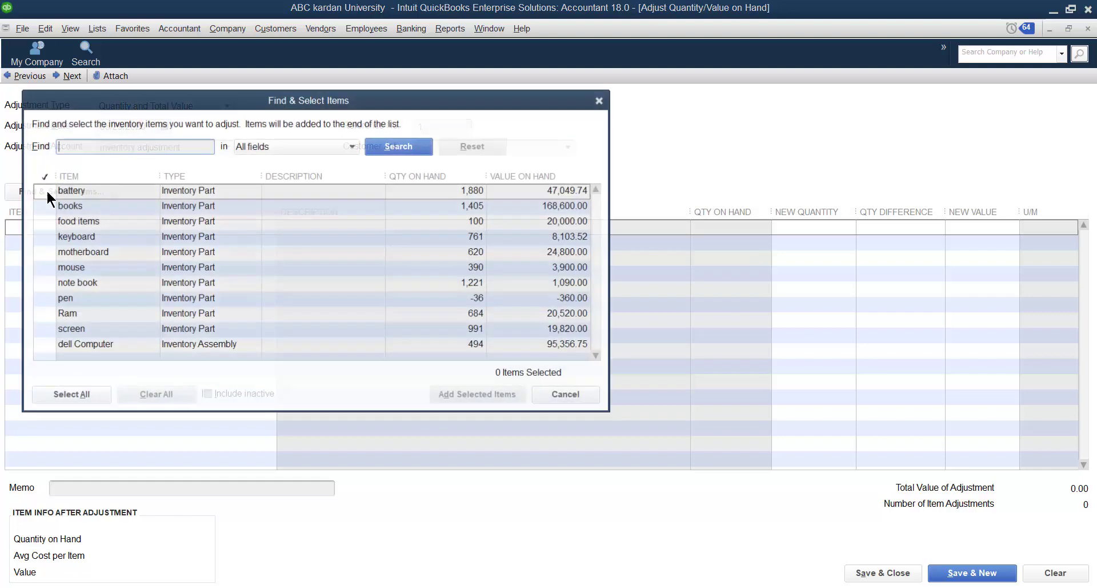
left_click(67, 395)
left_click(473, 395)
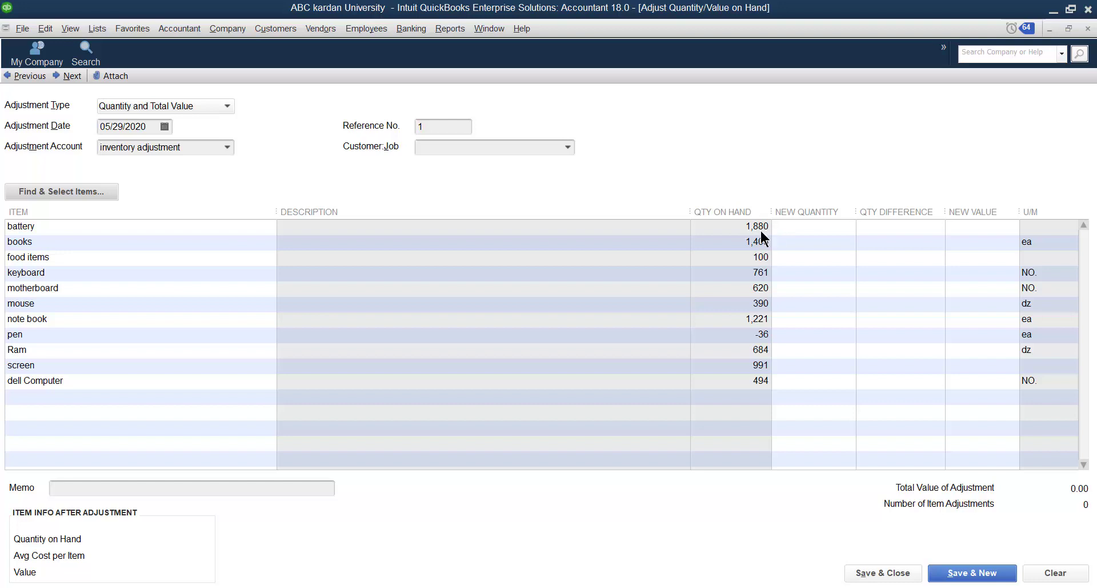
Step: Set the new quantity of battery to 1885 and the new quantity of books to 1400
left_click(813, 228)
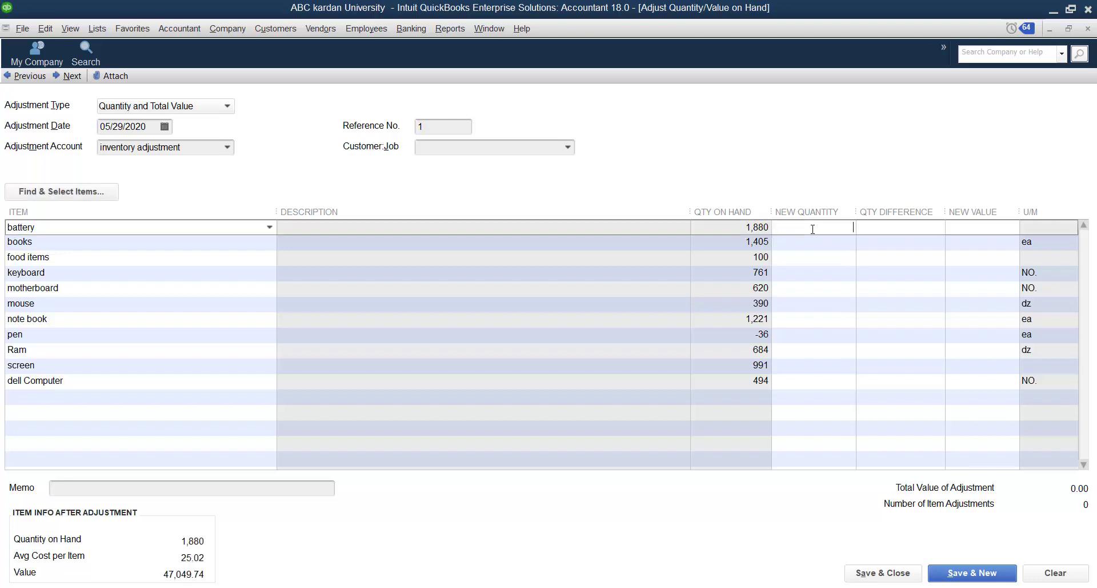
type("188")
type("5")
left_click(915, 246)
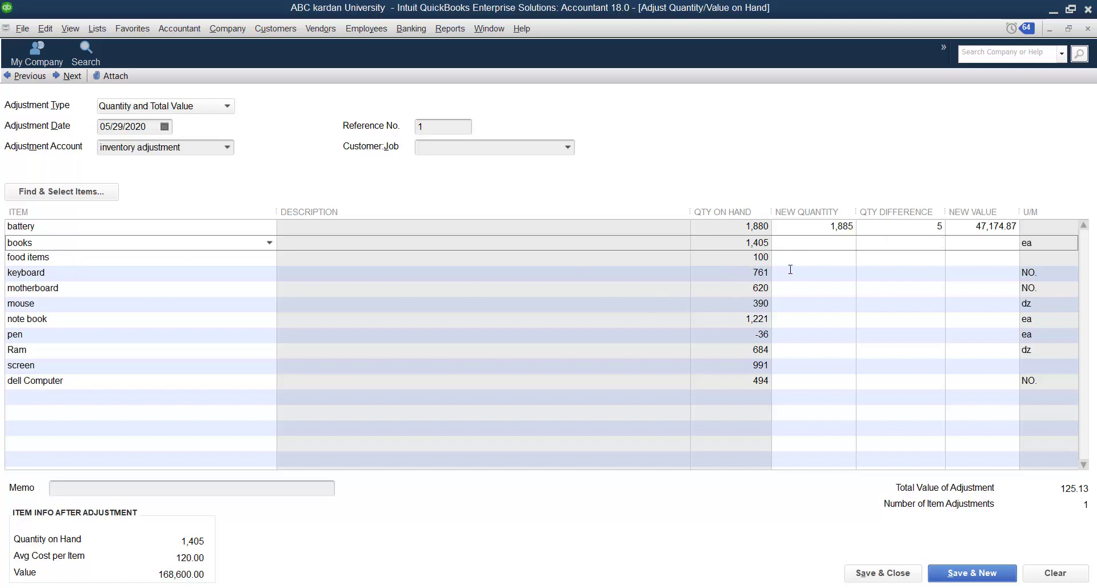
left_click(814, 243)
type("1400")
left_click(884, 258)
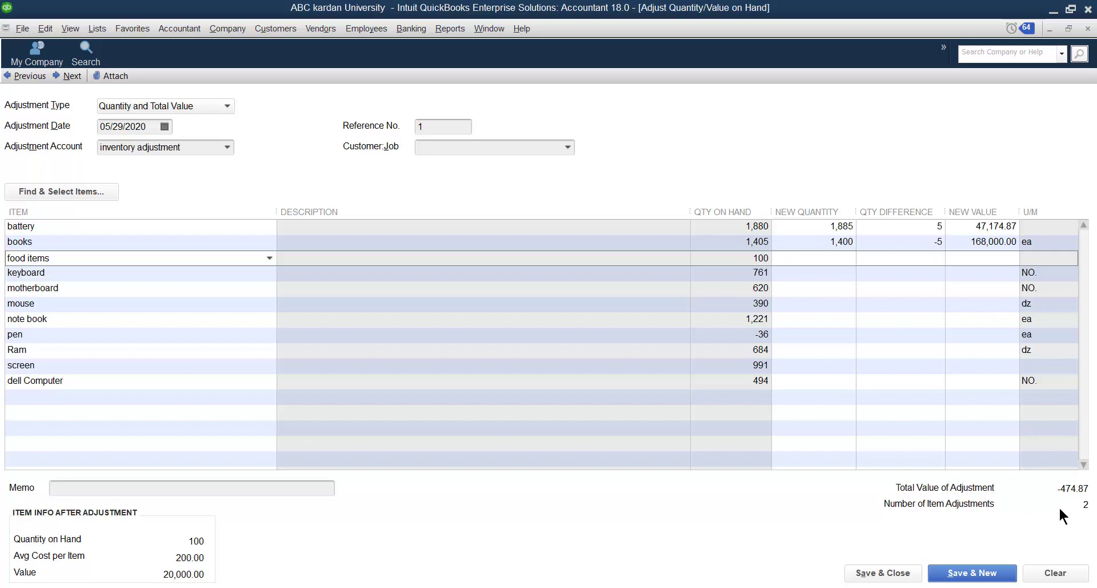
Step: Set the new quantities of mouse to 400 and dell Computer to 500, then save and close the adjustment
left_click(984, 411)
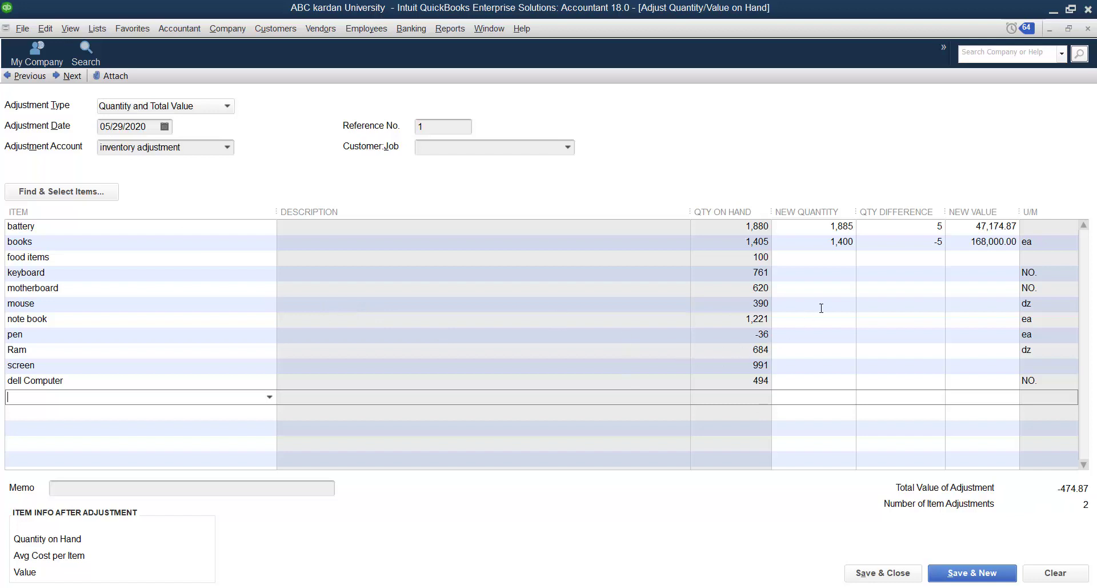
left_click(806, 258)
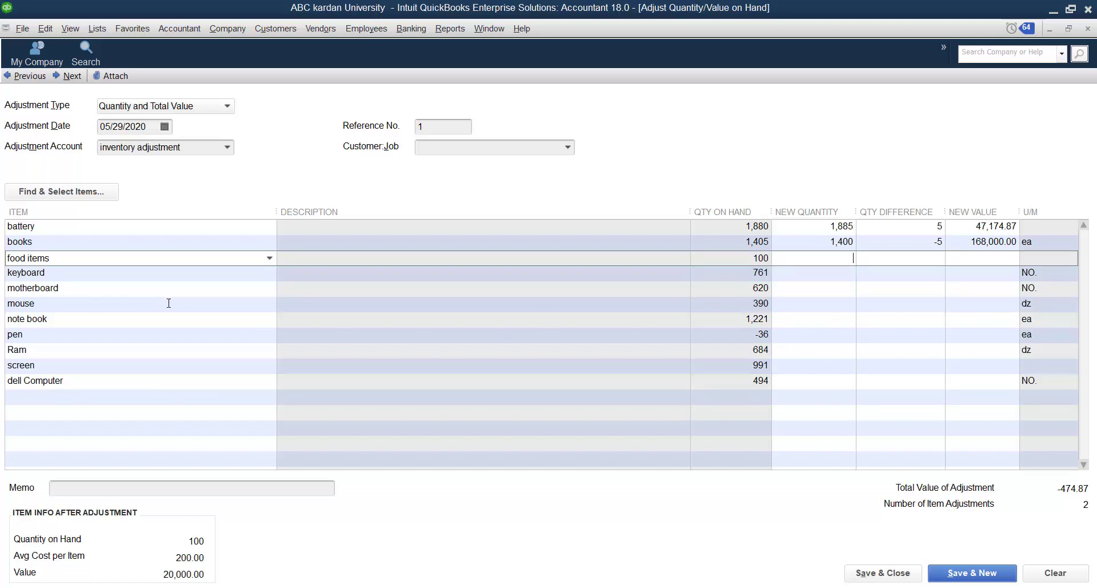
left_click(836, 304)
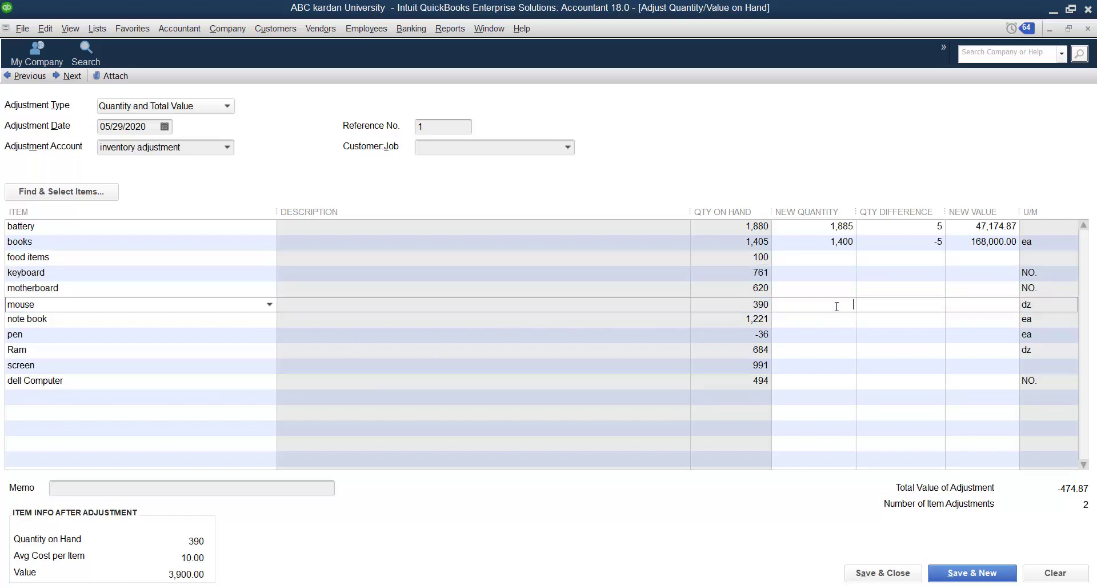
type("400")
left_click(879, 323)
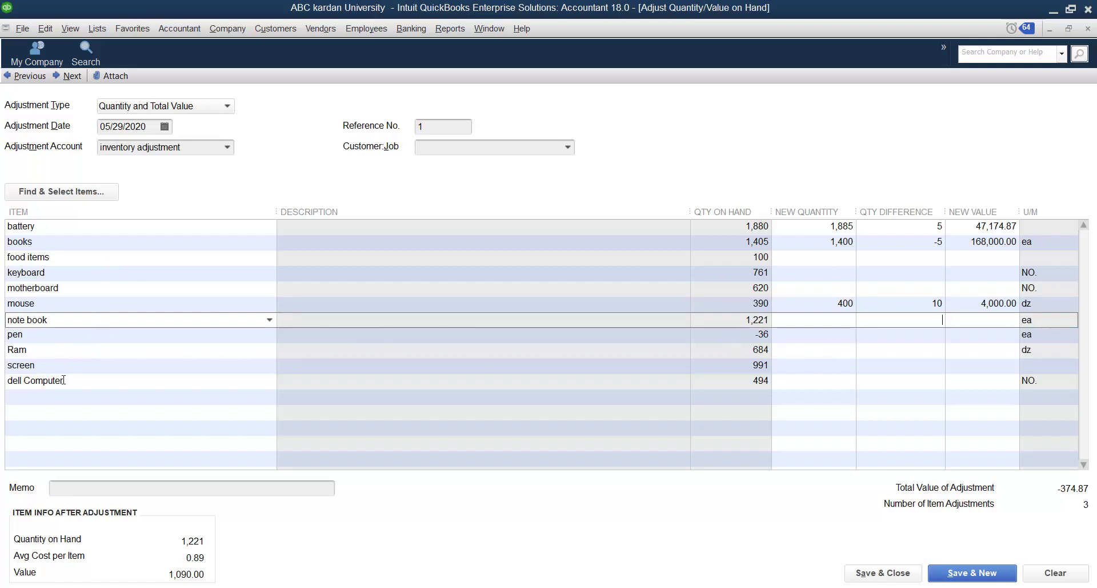
left_click(826, 383)
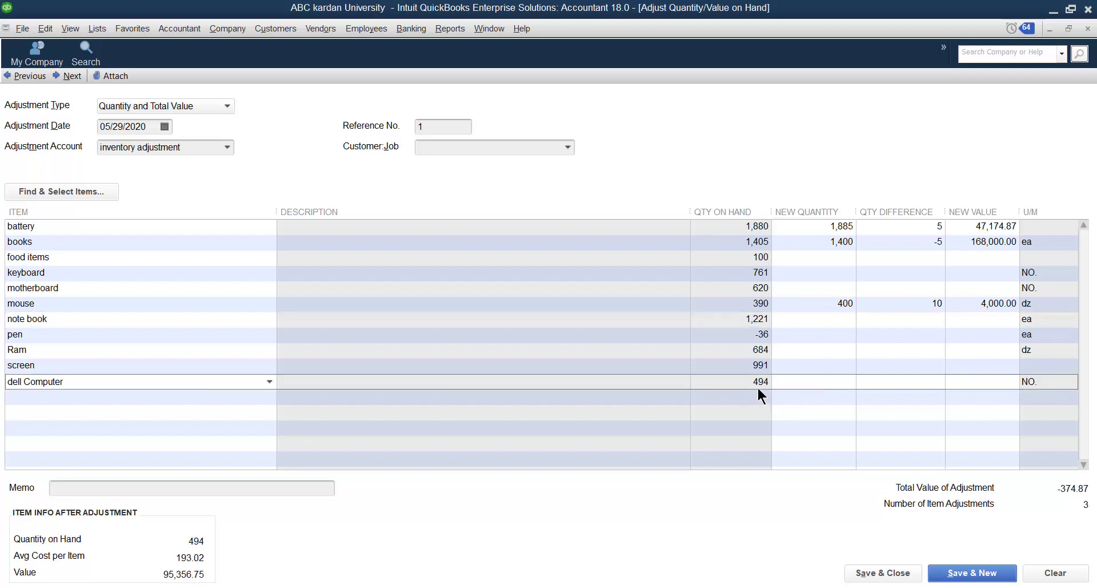
type("500")
left_click(849, 395)
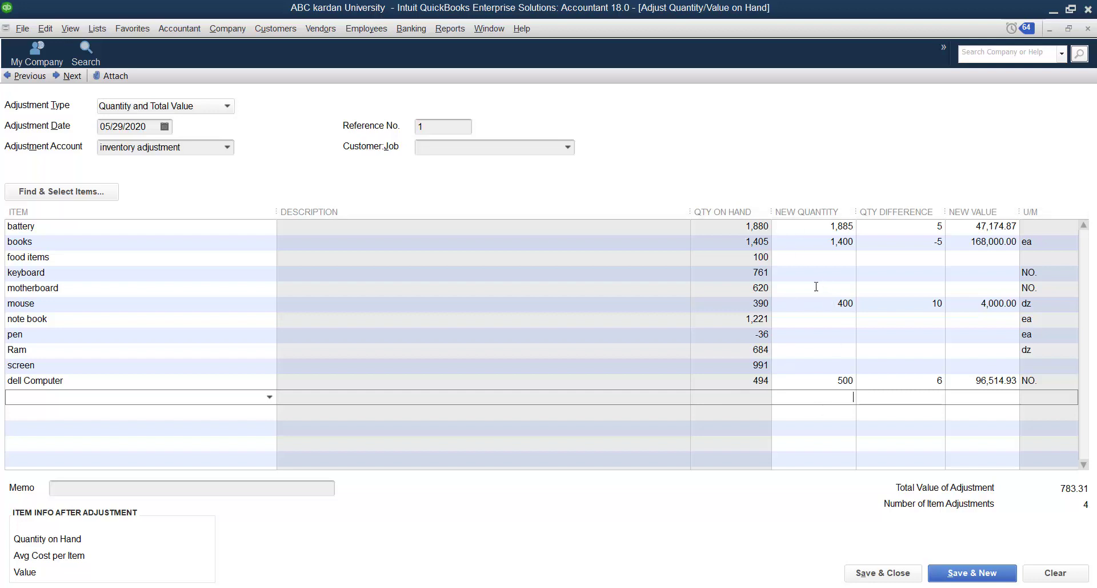
left_click(883, 573)
left_click(876, 578)
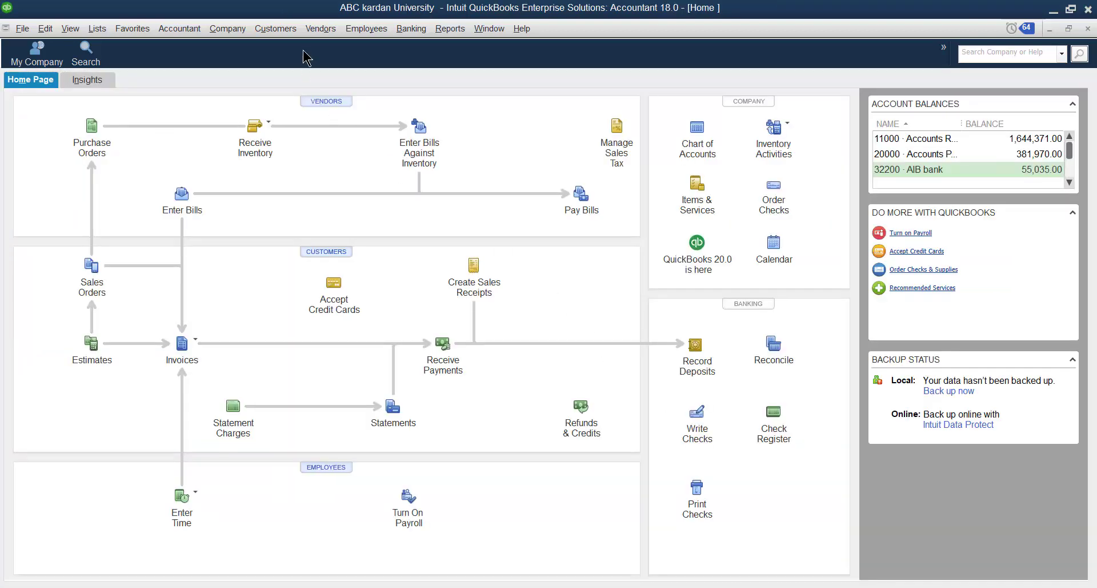
Step: Open a new item form, examine its markup settings and available item types, and close it without creating an item
left_click(321, 28)
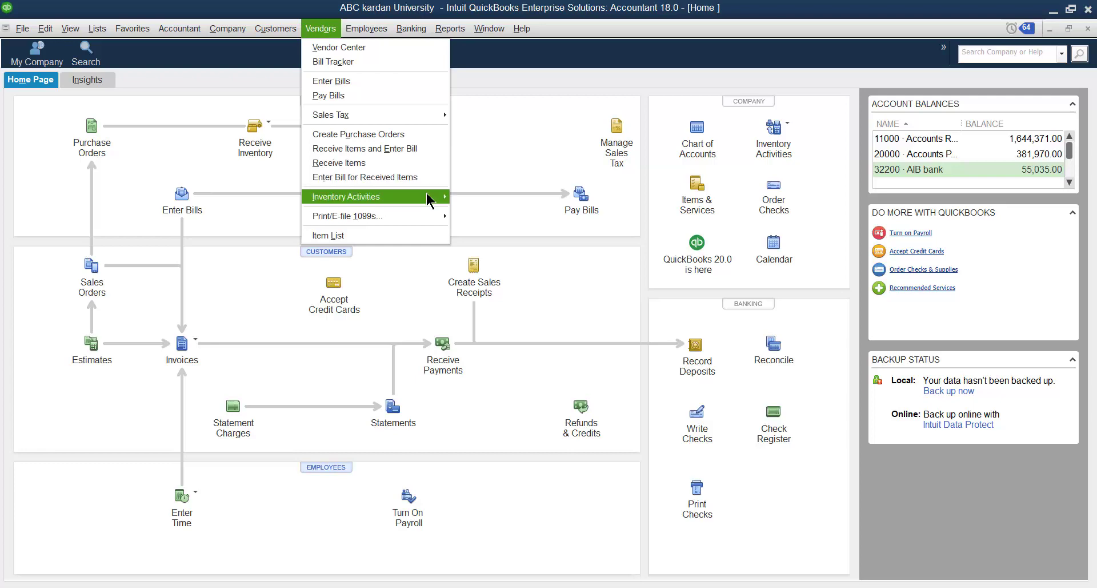
mouse_move(427, 197)
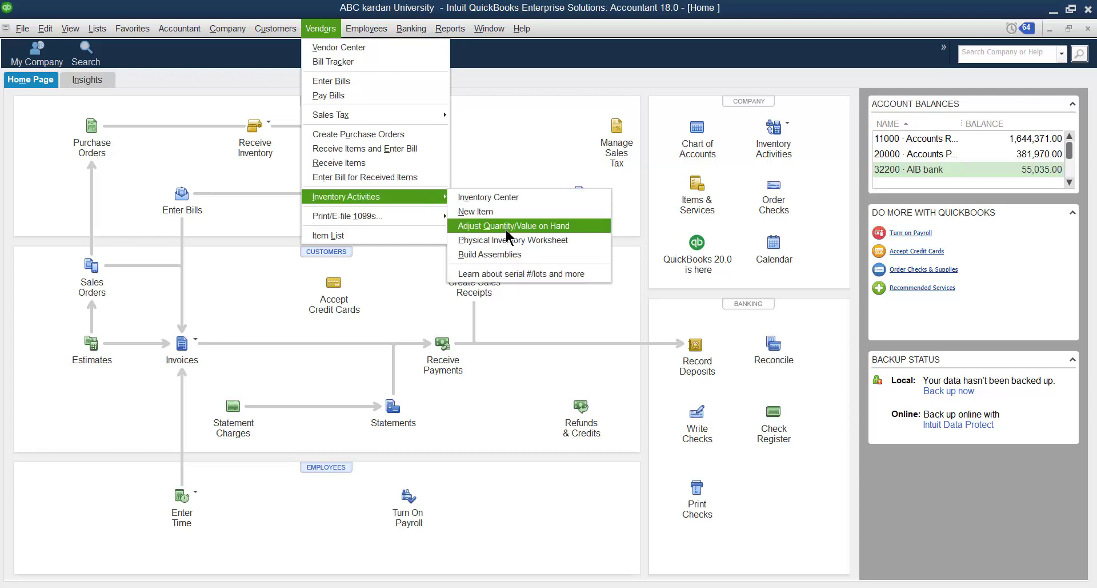
left_click(494, 212)
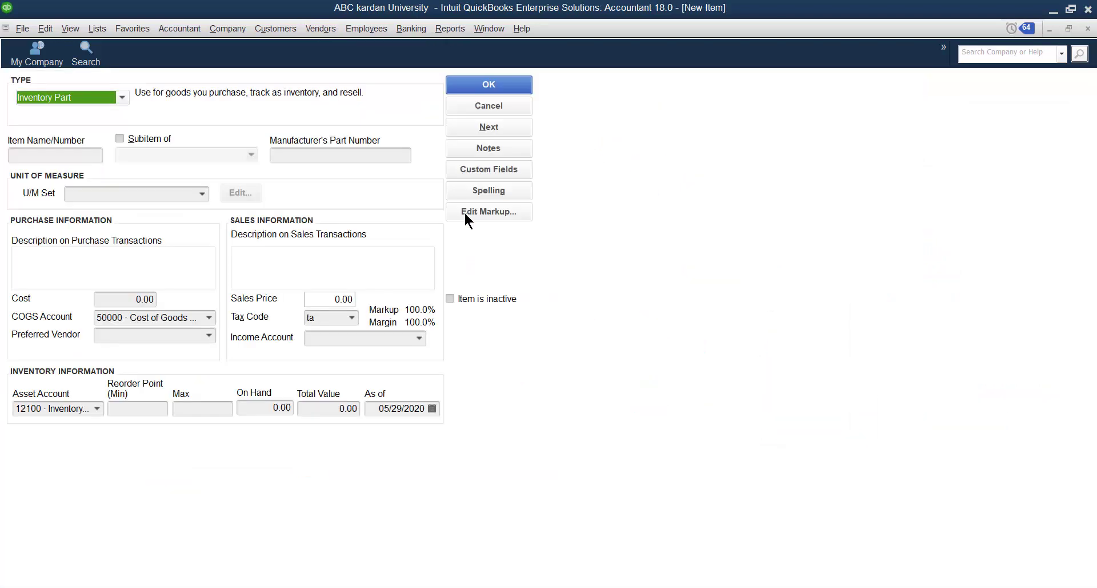
left_click(466, 211)
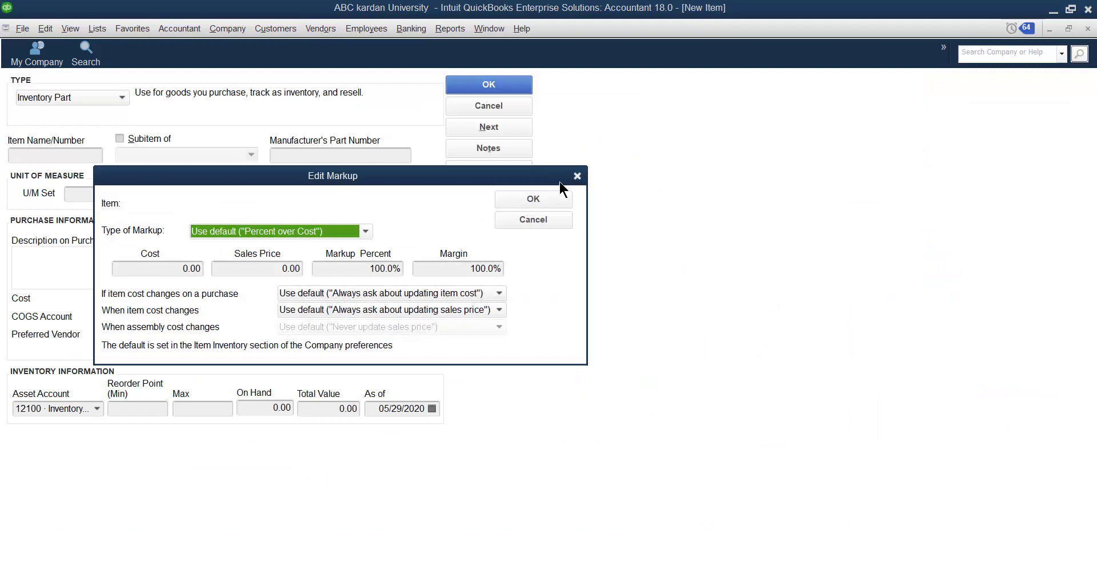
left_click(577, 176)
left_click(107, 101)
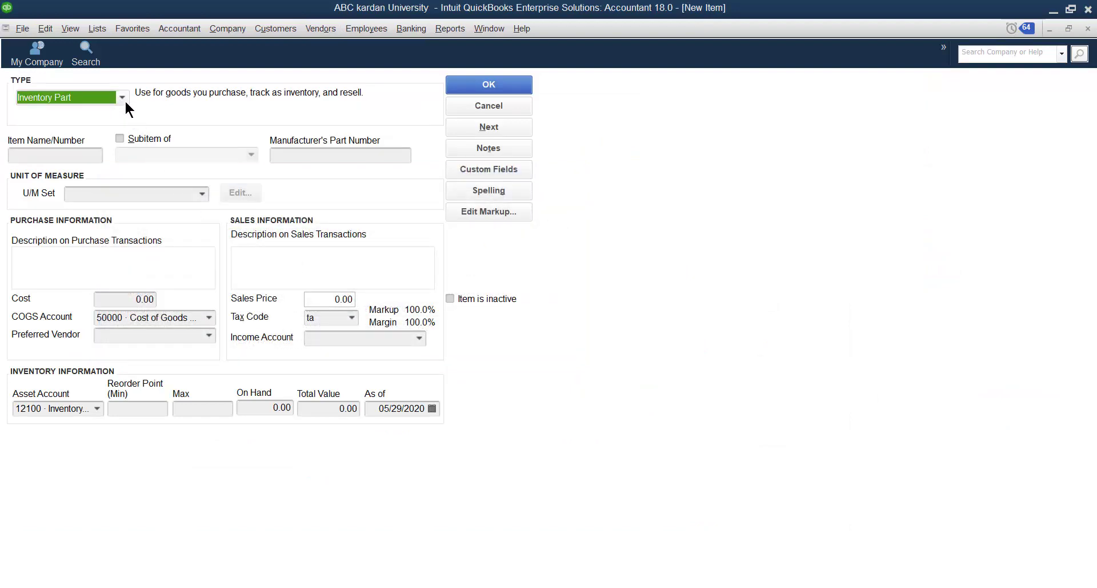
left_click(122, 99)
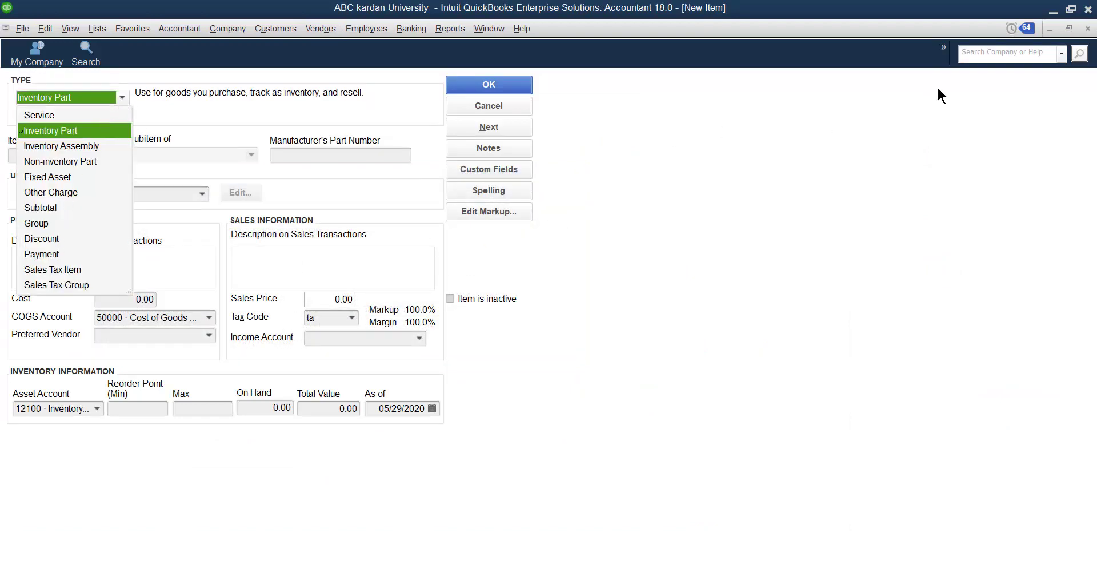
left_click(1087, 29)
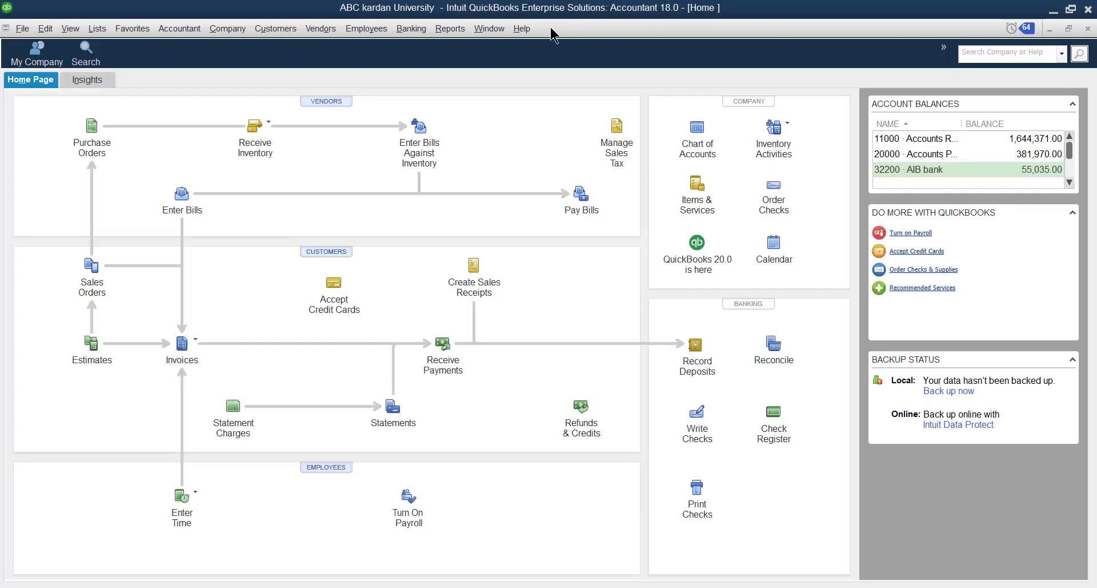
Step: Open the Inventory Center and examine the item details of battery, keyboard and note book
left_click(321, 28)
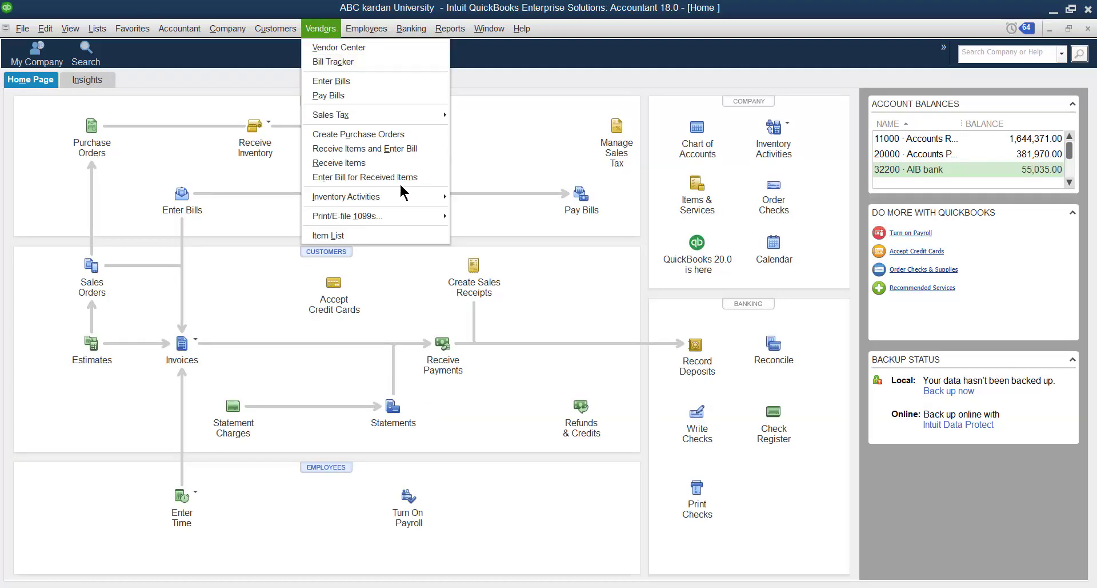
mouse_move(413, 194)
left_click(496, 197)
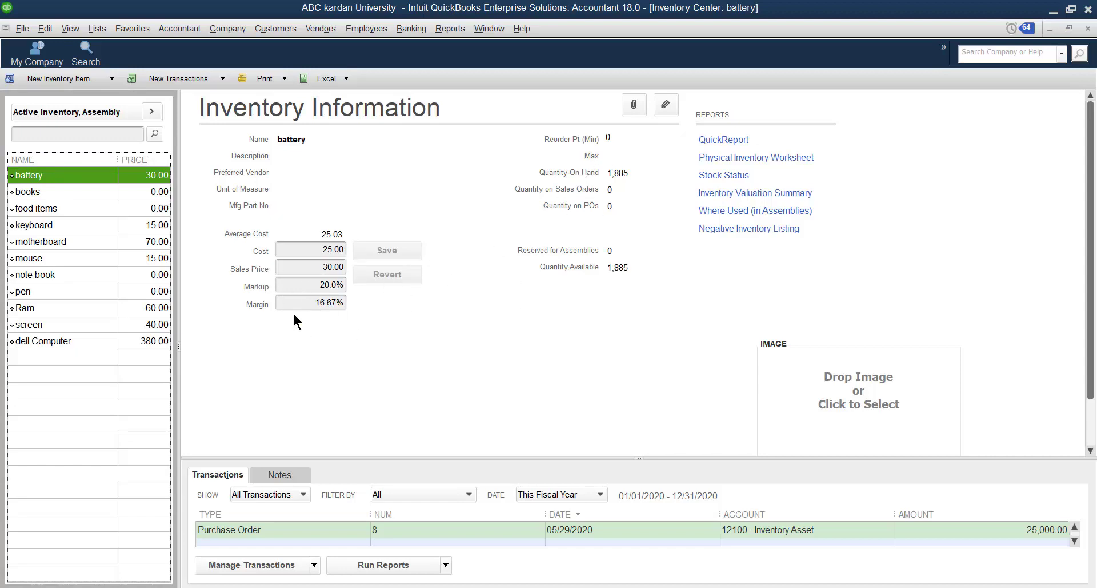
double_click(39, 224)
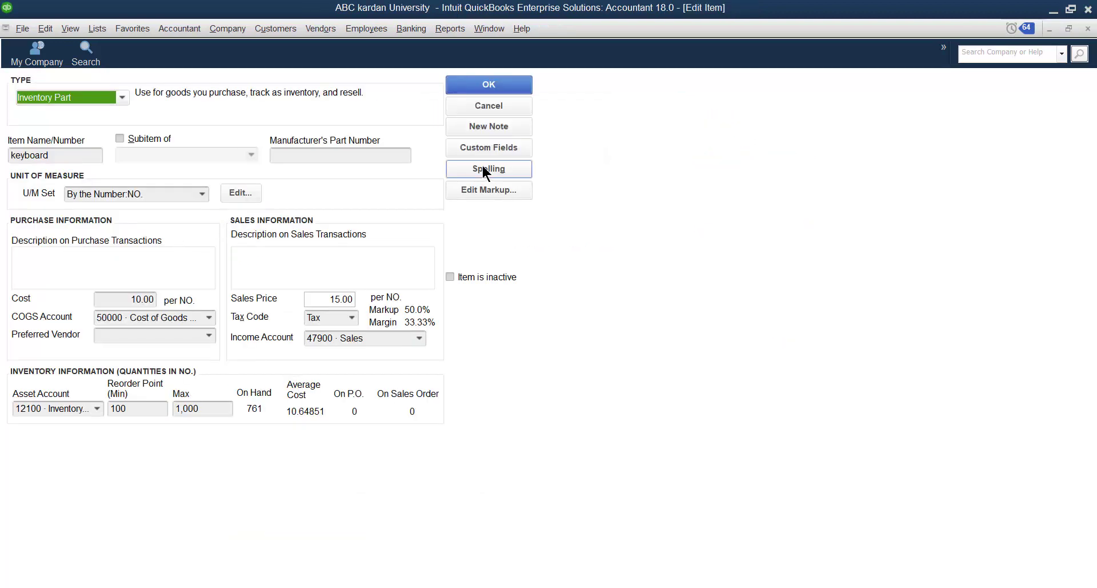
left_click(509, 107)
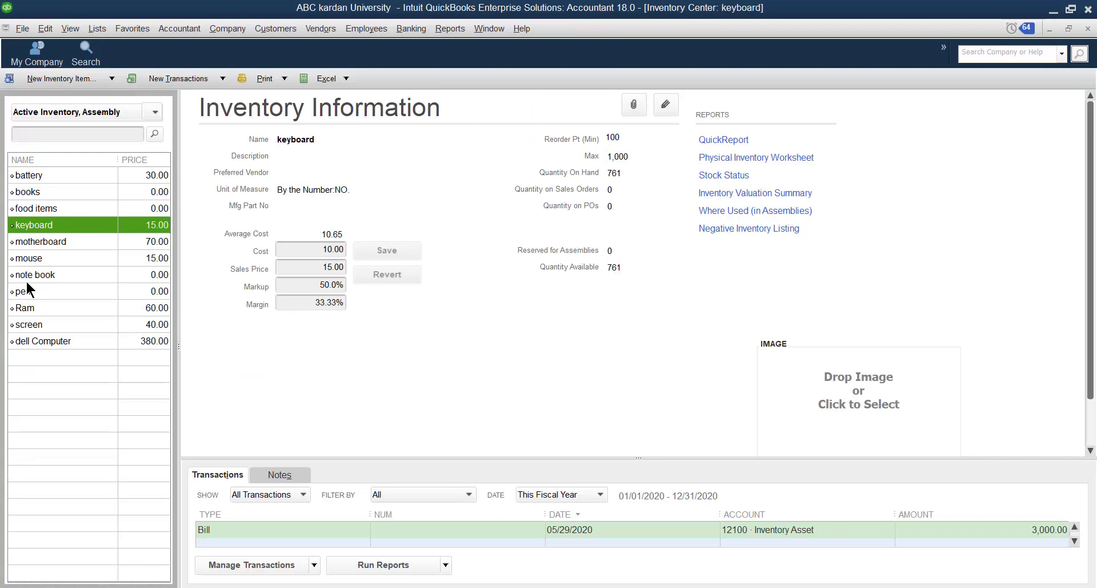
left_click(32, 276)
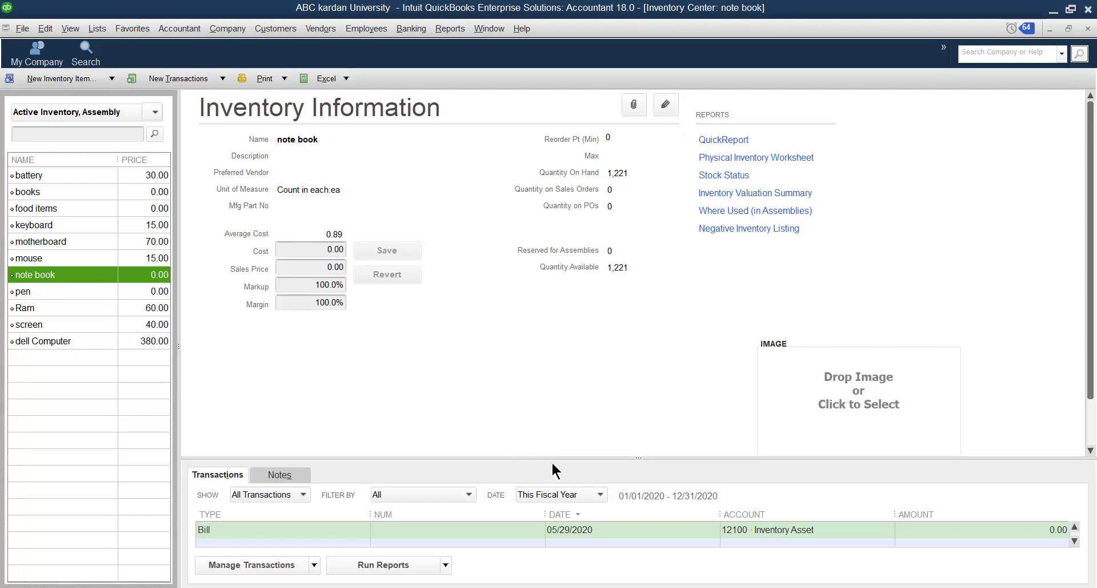
Step: Look over the vendor 1099 options and open the Item List
left_click(321, 29)
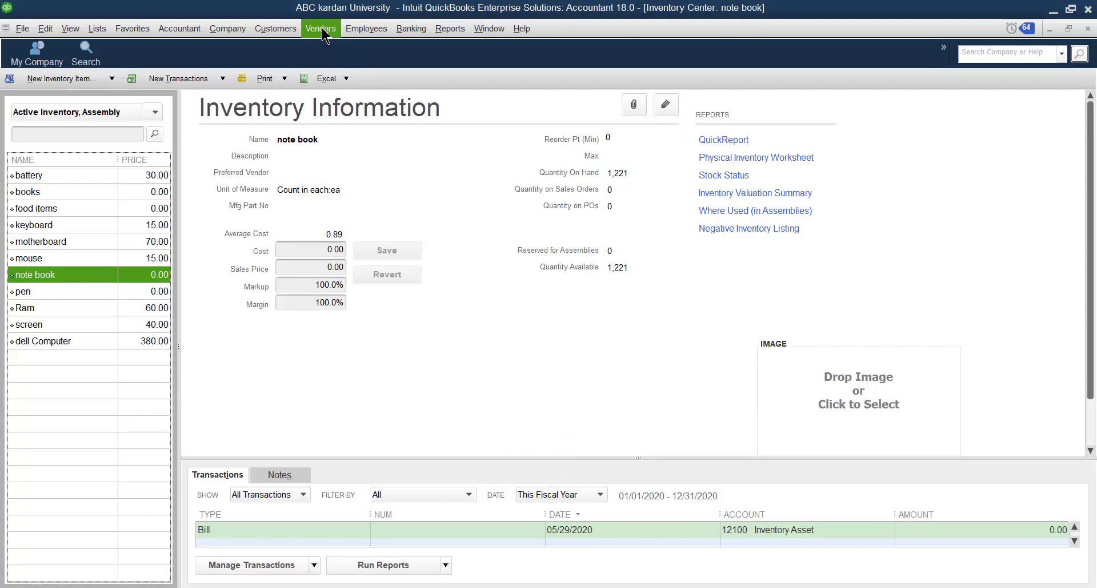
mouse_move(395, 213)
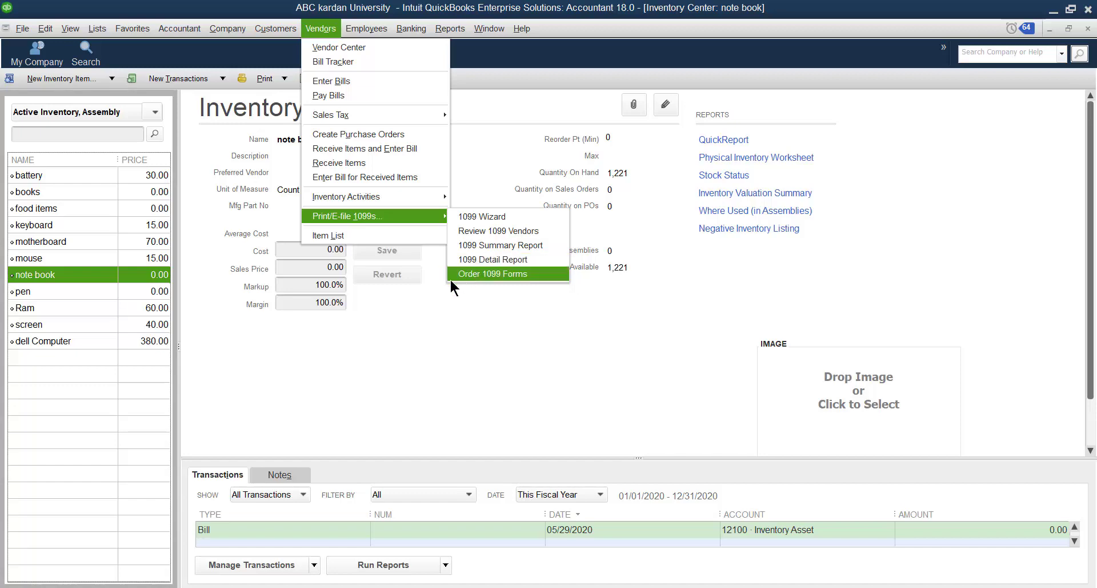
left_click(321, 235)
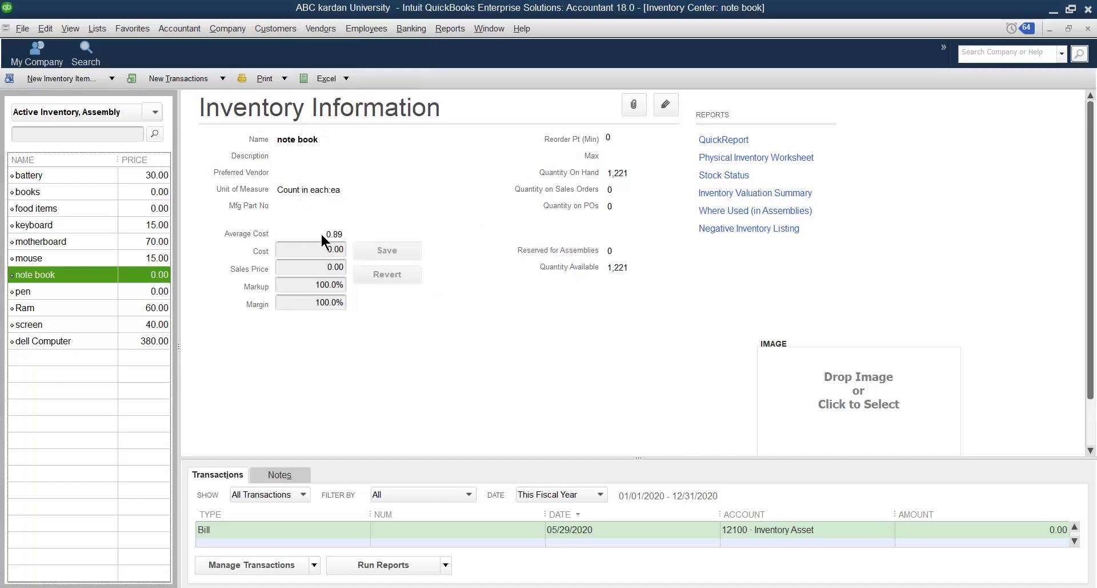